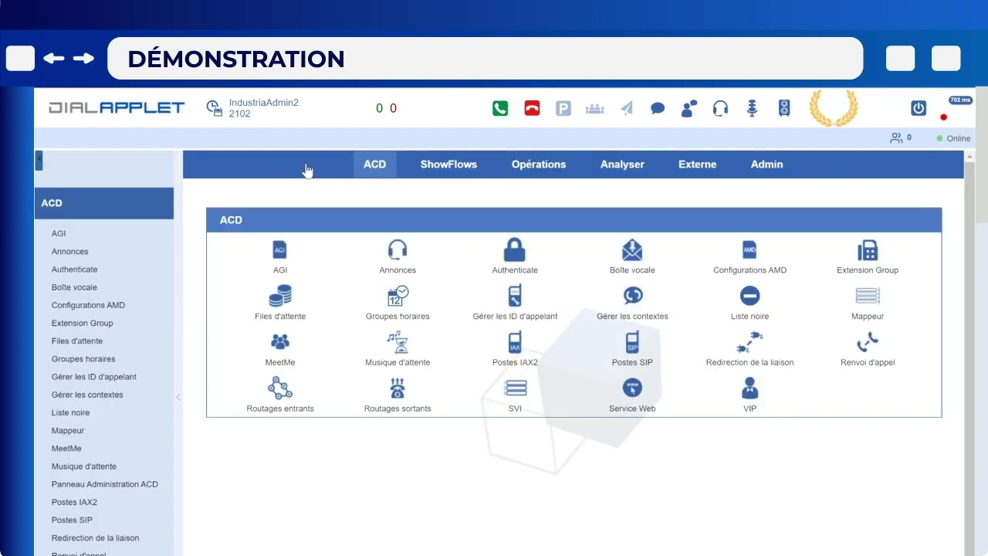
Display the call modes of the pruebasFrancesco service among the operations and select the Predictiva Rafa mode
{"action": "left_click", "coordinate": [528, 171]}
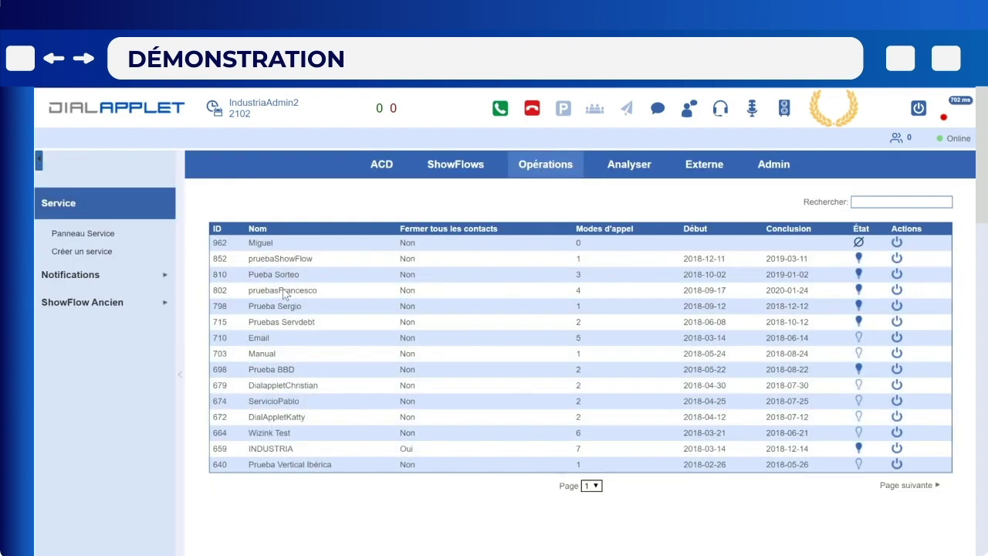
{"action": "left_click", "coordinate": [284, 291]}
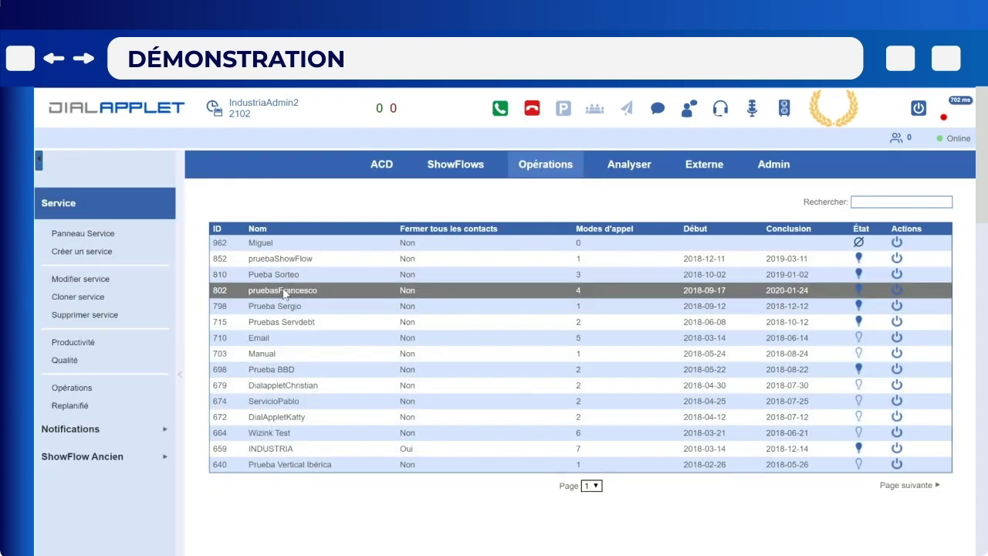
{"action": "left_click", "coordinate": [300, 543]}
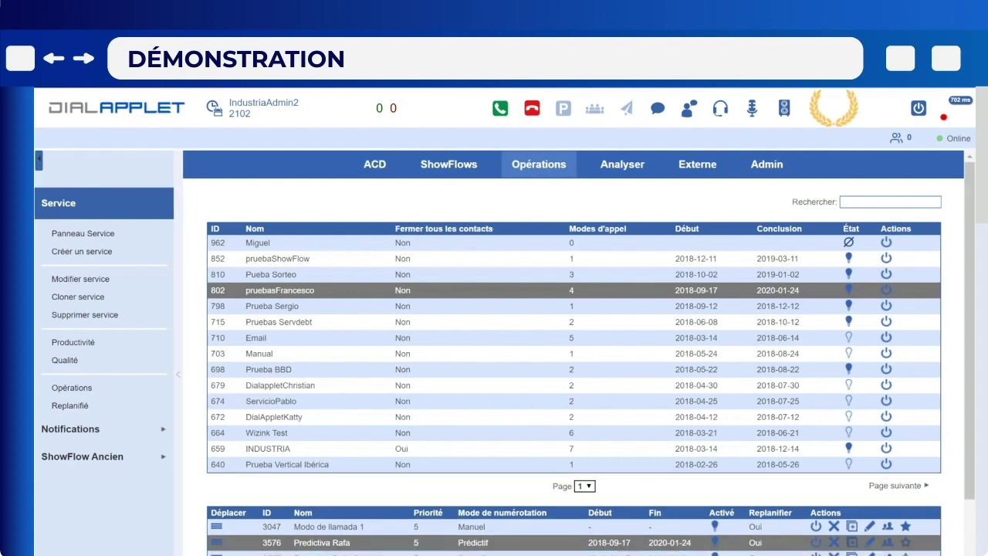
{"action": "left_click_drag", "start_coordinate": [969, 332], "coordinate": [969, 429]}
{"action": "scroll", "coordinate": [969, 429], "scroll_direction": "up", "scroll_amount": 3}
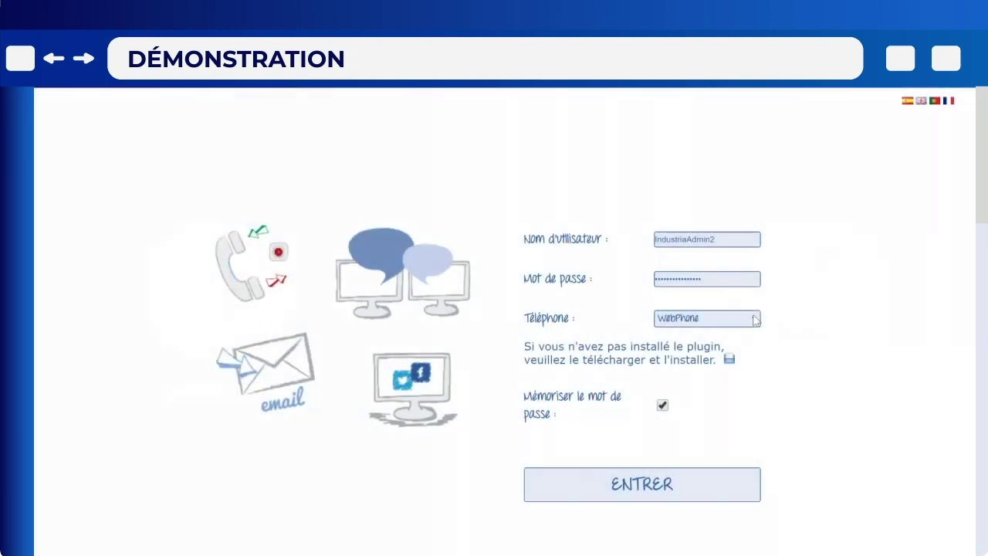
Log in to the platform with WebPhone as the telephone type
{"action": "left_click", "coordinate": [755, 318]}
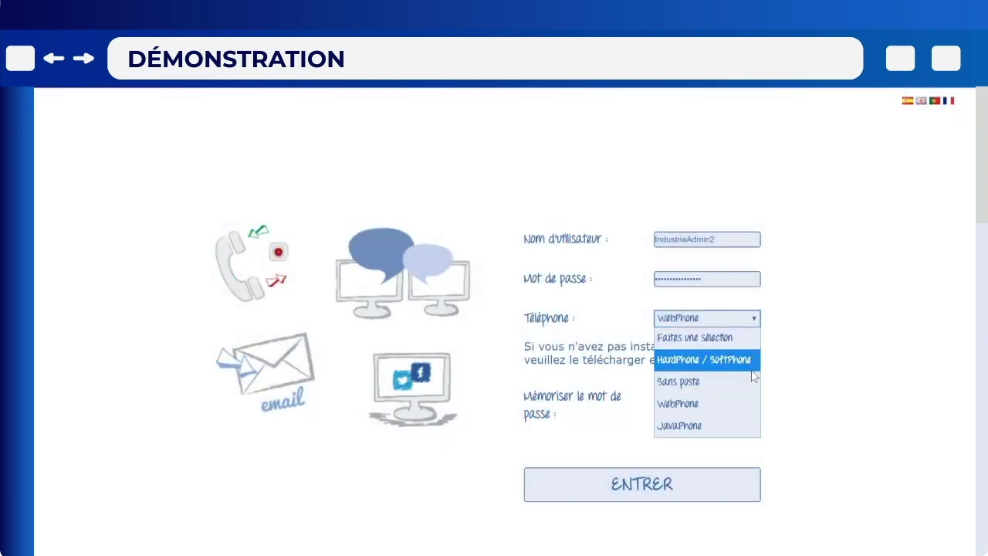
{"action": "left_click", "coordinate": [732, 412]}
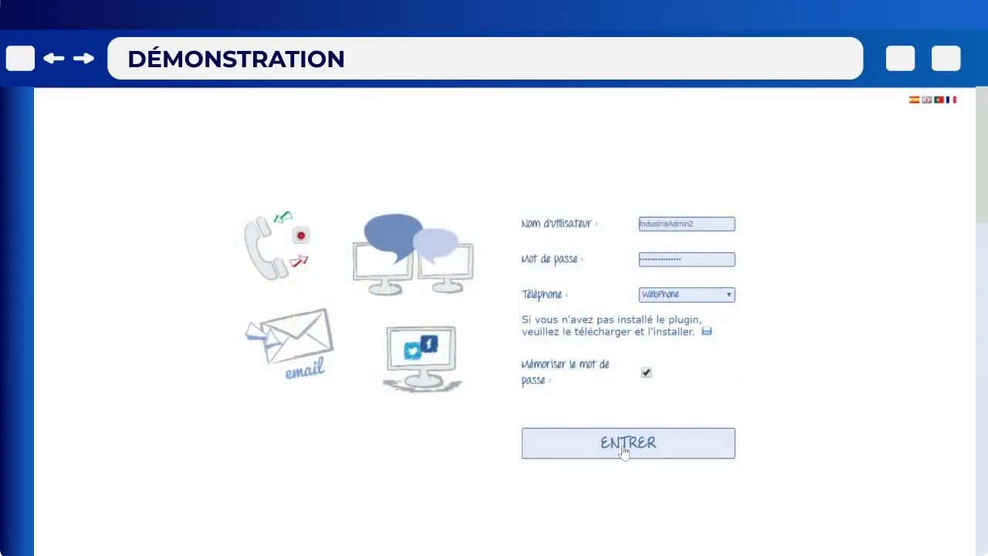
{"action": "left_click", "coordinate": [624, 452]}
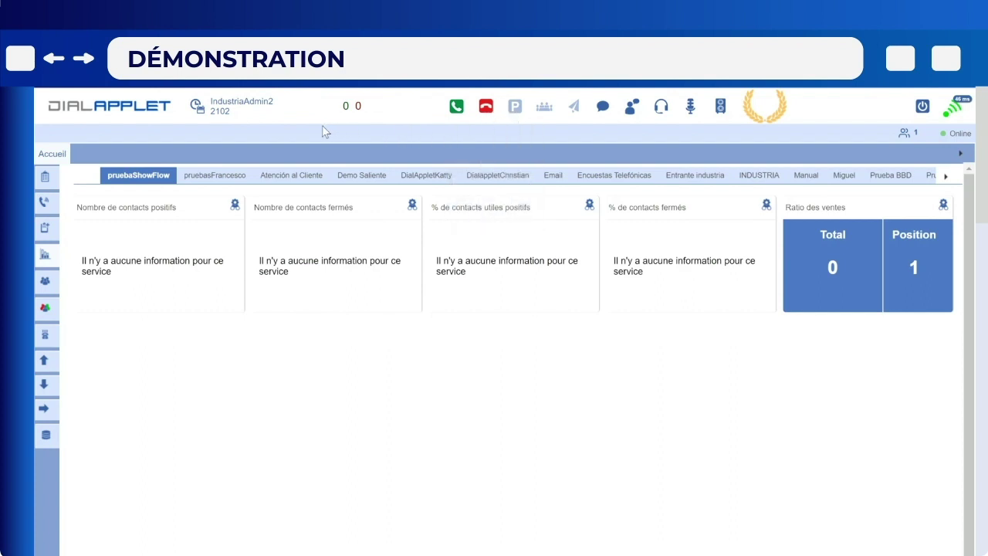
Review the available agent statuses and the calendar of scheduled calls
{"action": "left_click", "coordinate": [206, 116]}
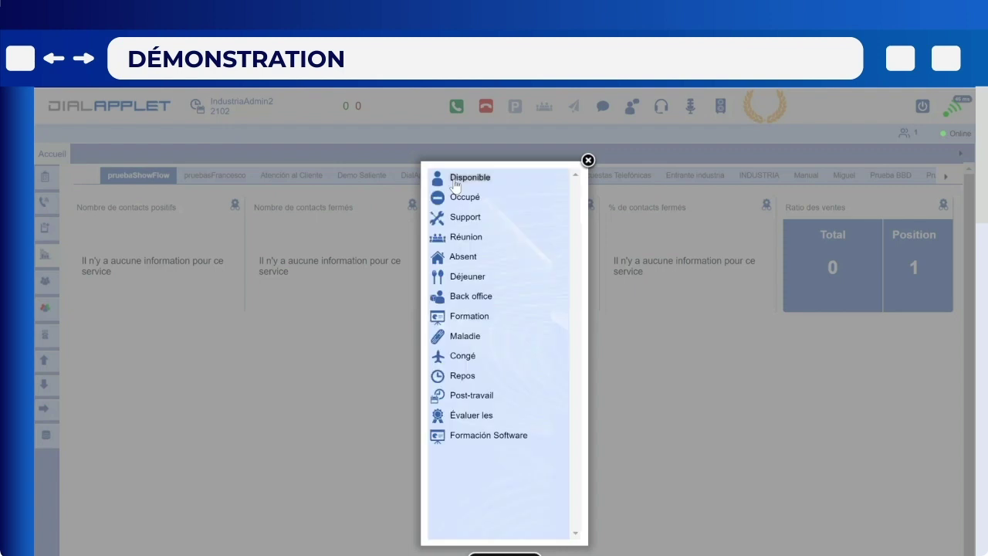
{"action": "left_click", "coordinate": [588, 161]}
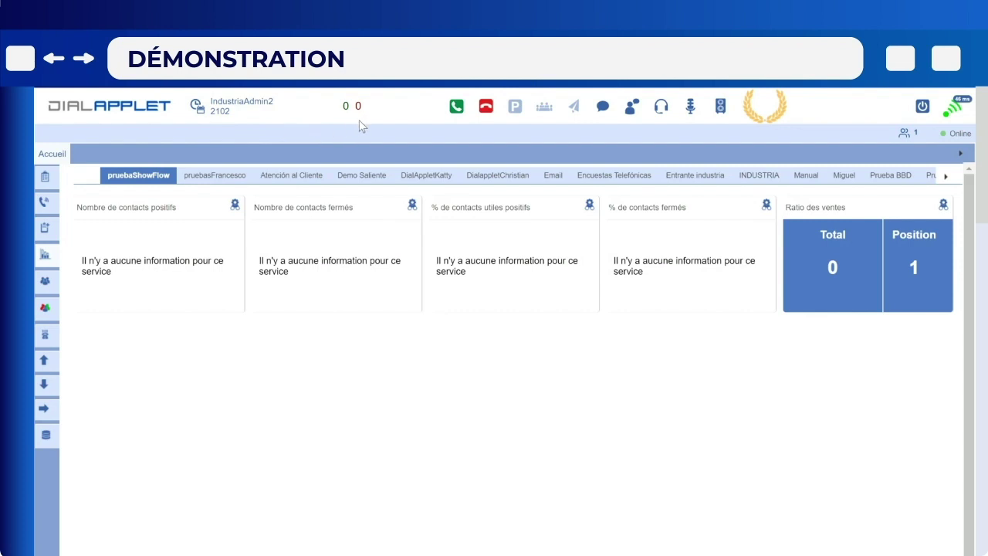
{"action": "left_click", "coordinate": [457, 115]}
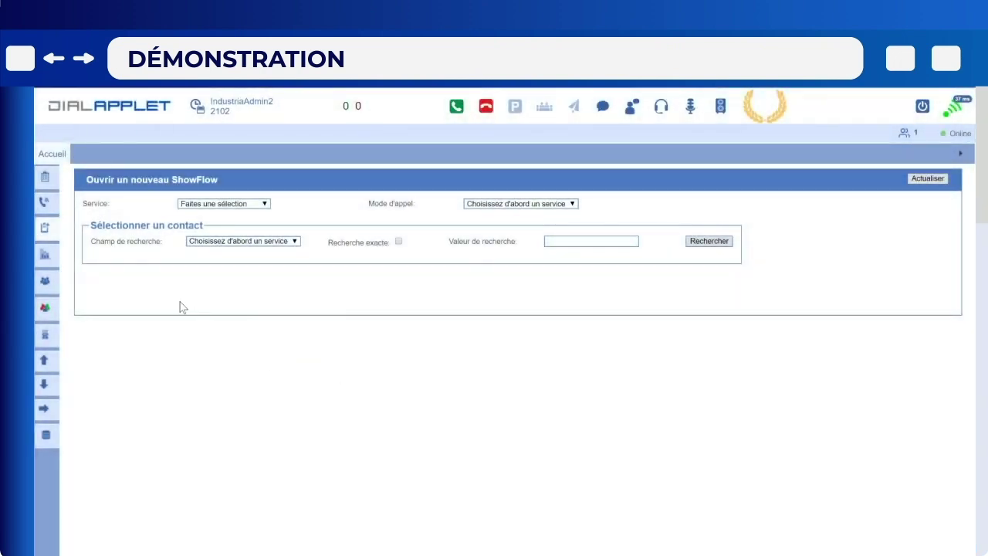
{"action": "left_click", "coordinate": [44, 178]}
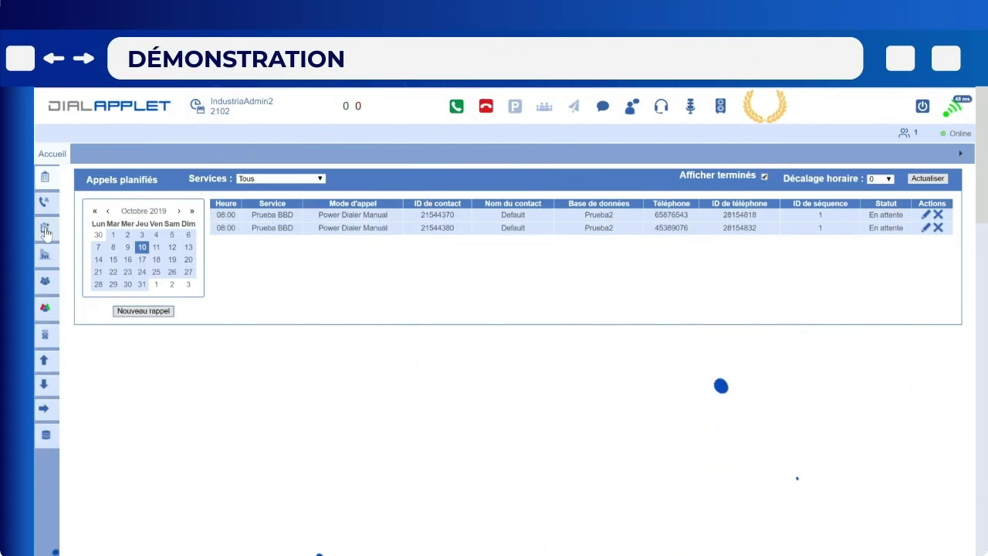
Start a new ShowFlow for the pruebasFrancesco service with the Predictiva Rafa call mode
{"action": "left_click", "coordinate": [45, 230]}
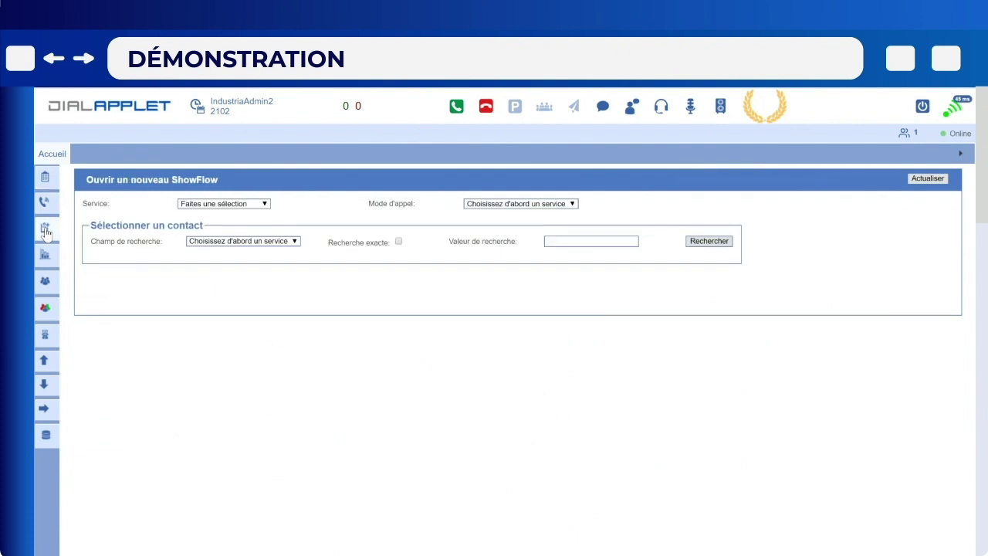
{"action": "left_click", "coordinate": [213, 206]}
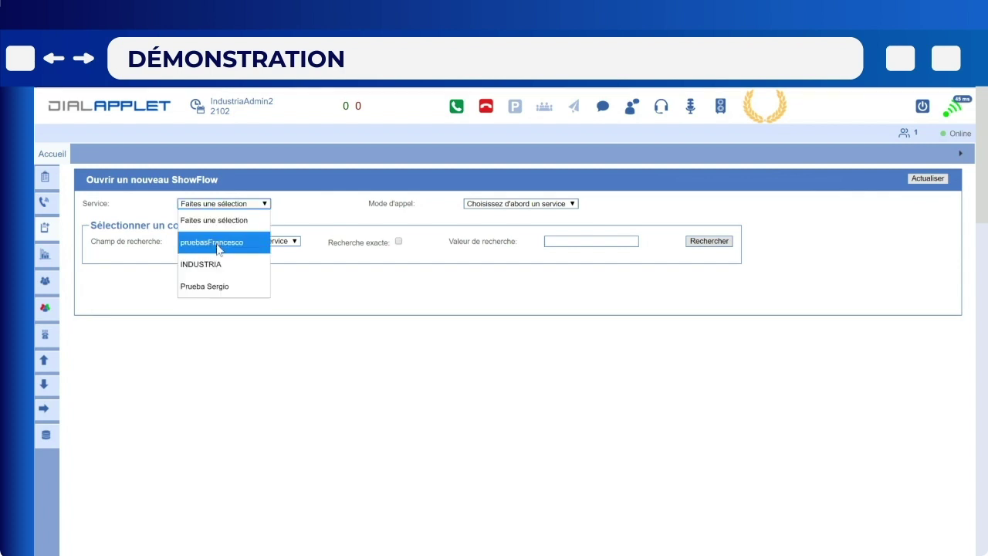
{"action": "left_click", "coordinate": [217, 244]}
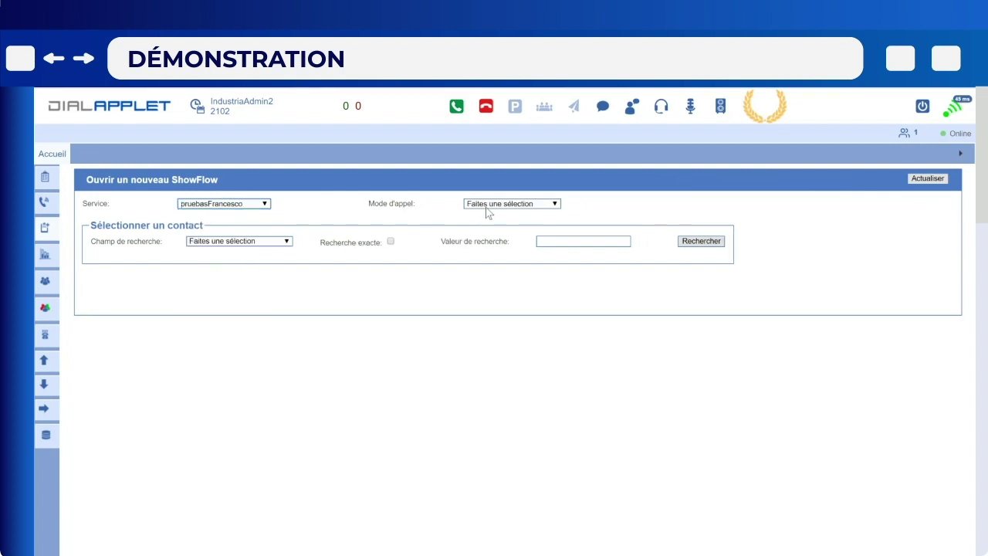
{"action": "left_click", "coordinate": [488, 207]}
{"action": "left_click", "coordinate": [506, 264]}
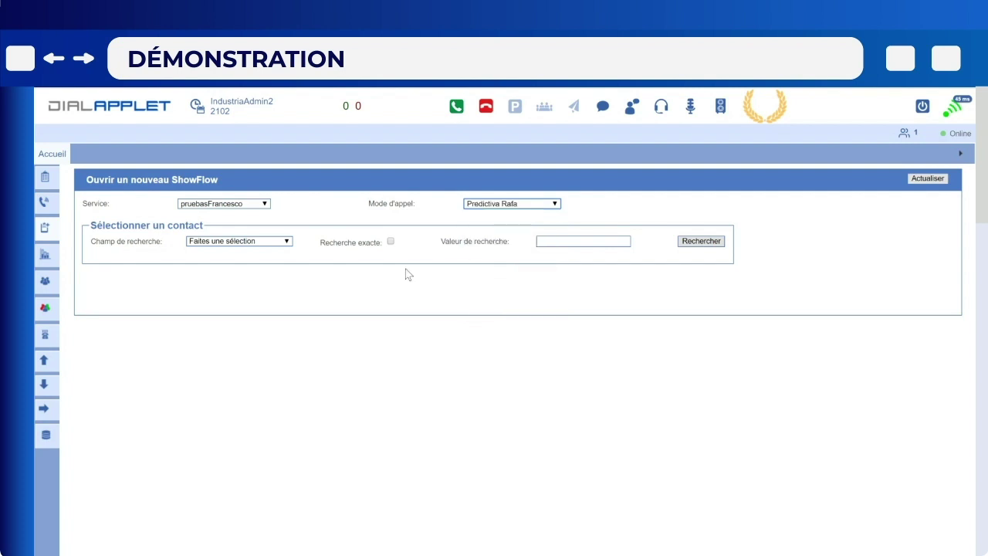
Search for contacts by the Téléphone field, choose the listed contact and open its ShowFlow
{"action": "left_click", "coordinate": [273, 244]}
{"action": "left_click", "coordinate": [232, 358]}
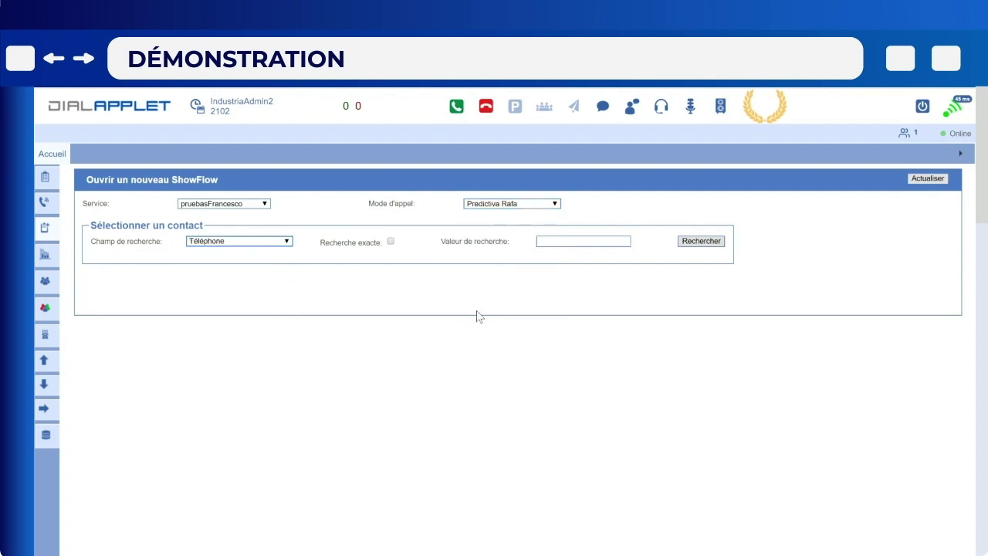
{"action": "left_click", "coordinate": [699, 242]}
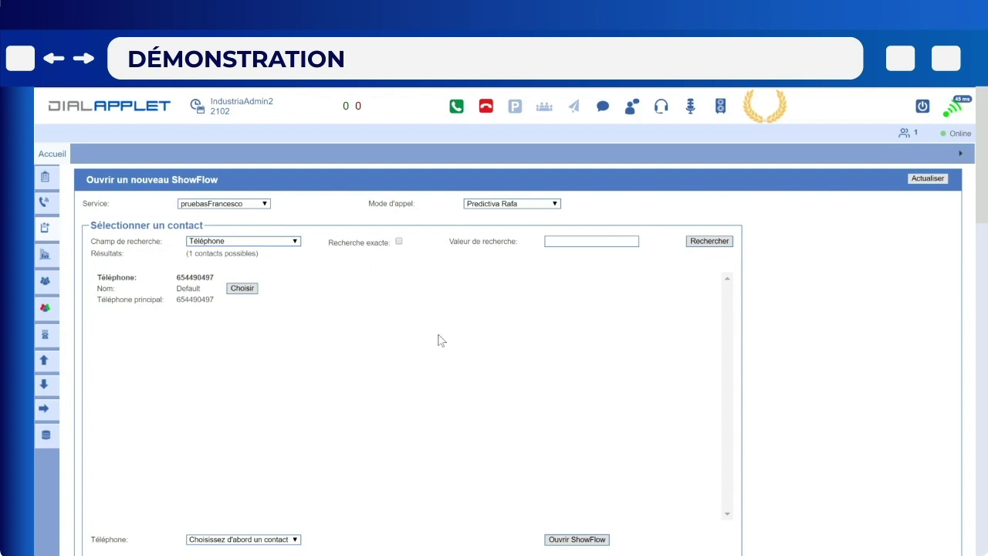
{"action": "left_click", "coordinate": [242, 289]}
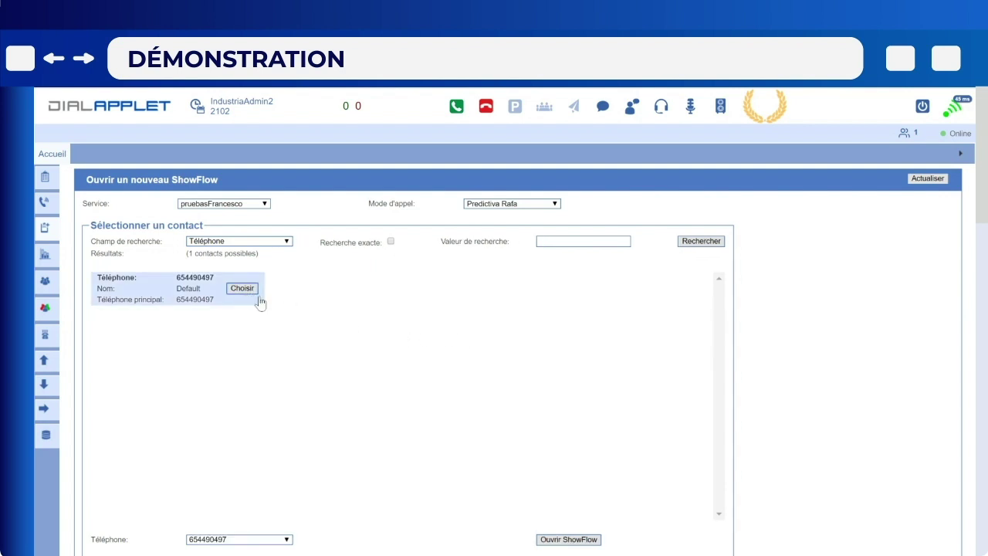
{"action": "left_click", "coordinate": [587, 539]}
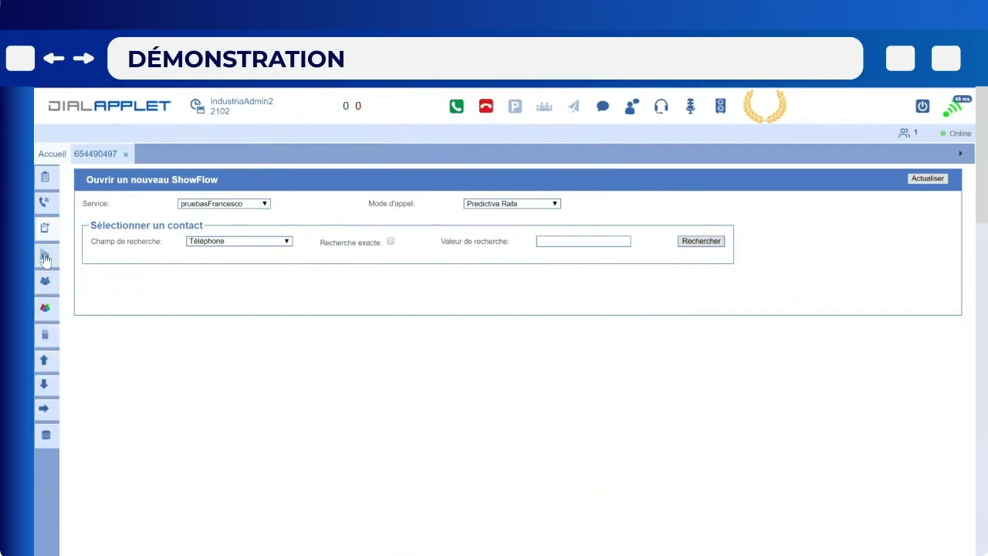
Display the agent's performance statistics for the INDUSTRIA service
{"action": "left_click", "coordinate": [44, 257]}
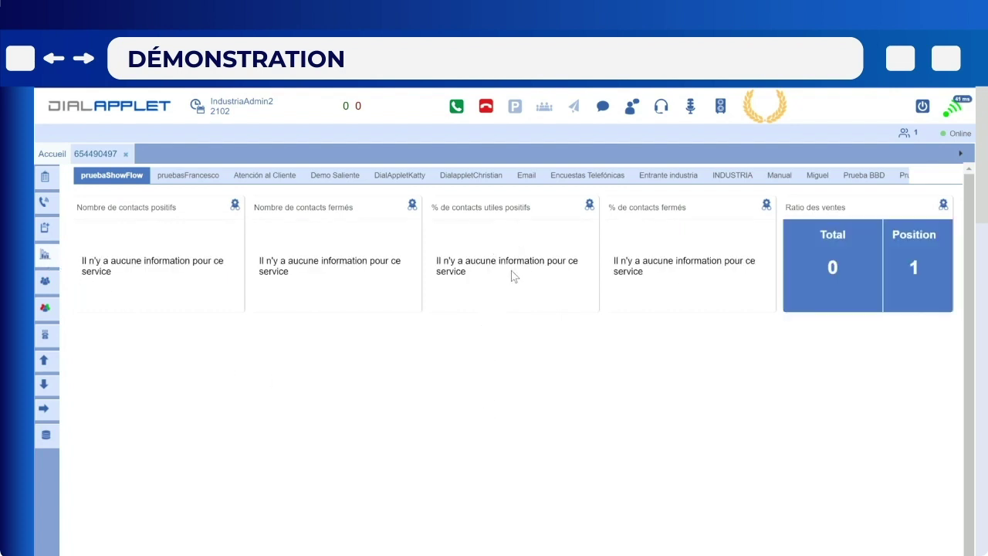
{"action": "left_click", "coordinate": [729, 178]}
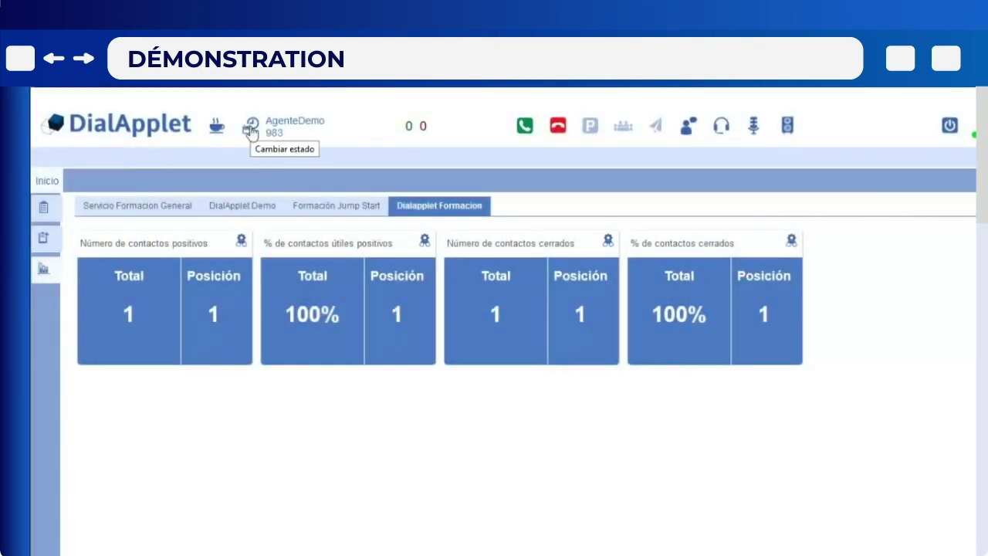
Set the demo agent's status to Disponible and advance the incoming call's script to page 2
{"action": "left_click", "coordinate": [251, 132]}
{"action": "left_click", "coordinate": [459, 163]}
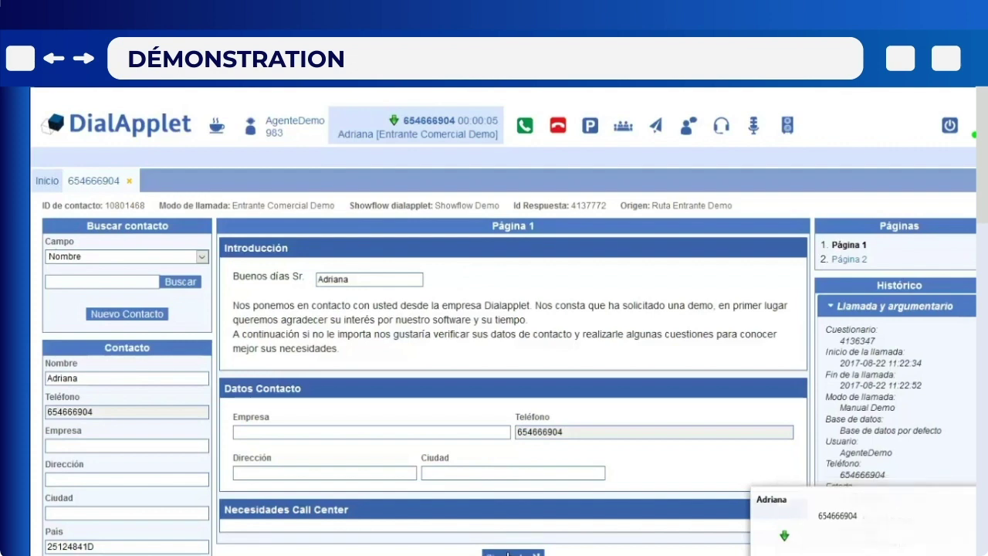
{"action": "left_click", "coordinate": [513, 552]}
Record the call result as "Ya informado, Demo pendiente" with the subtypology "Enviar vídeo" and hang up
{"action": "left_click", "coordinate": [366, 292]}
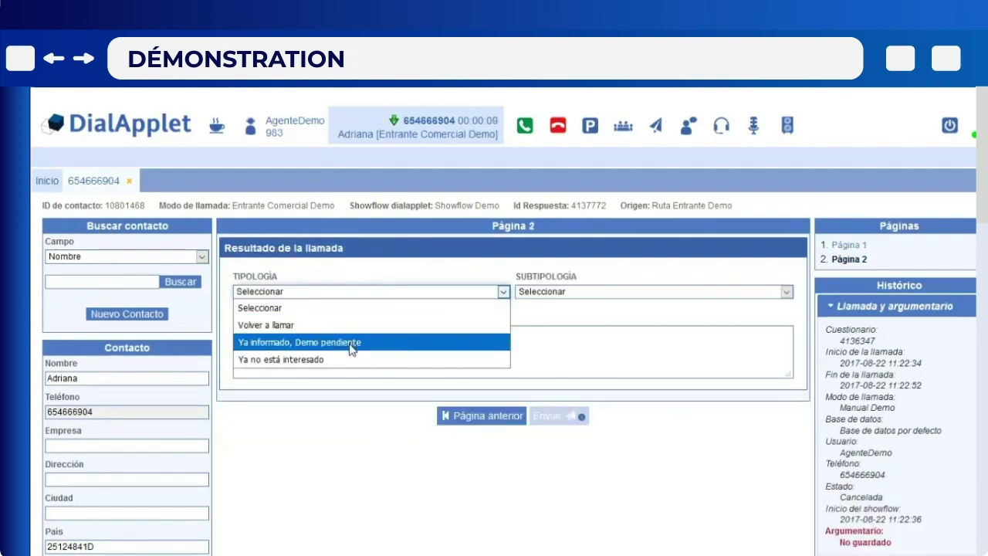
{"action": "left_click", "coordinate": [430, 342]}
{"action": "left_click", "coordinate": [556, 295]}
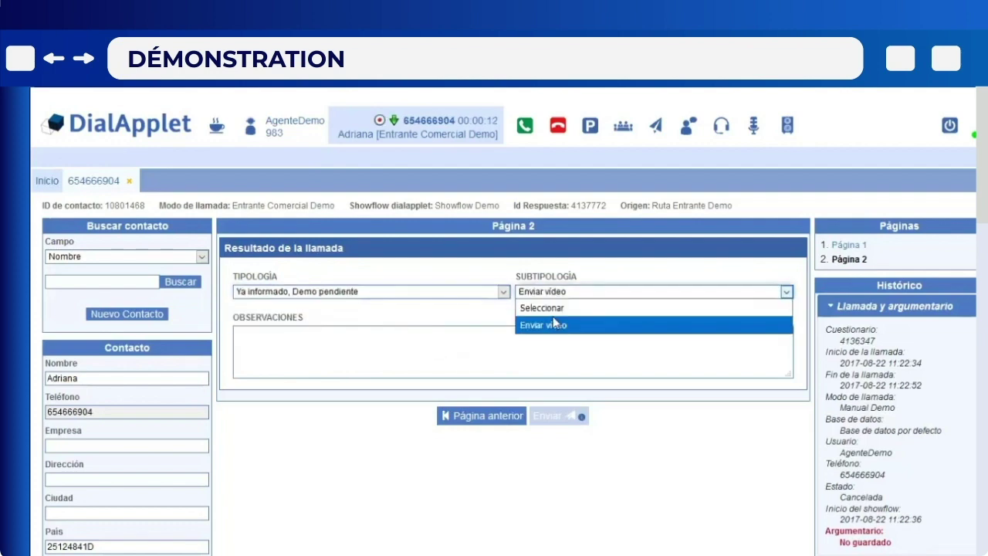
{"action": "left_click", "coordinate": [549, 324]}
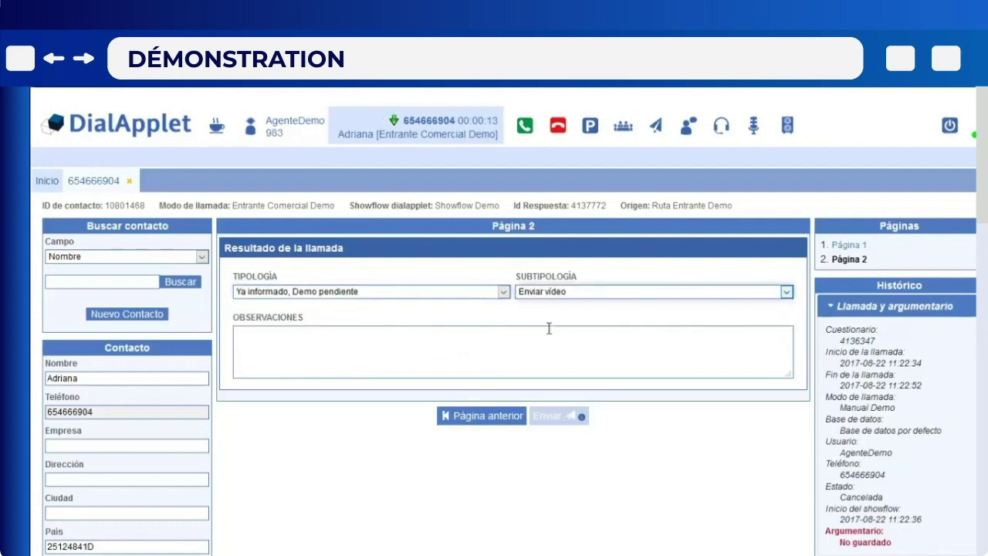
{"action": "left_click", "coordinate": [559, 125]}
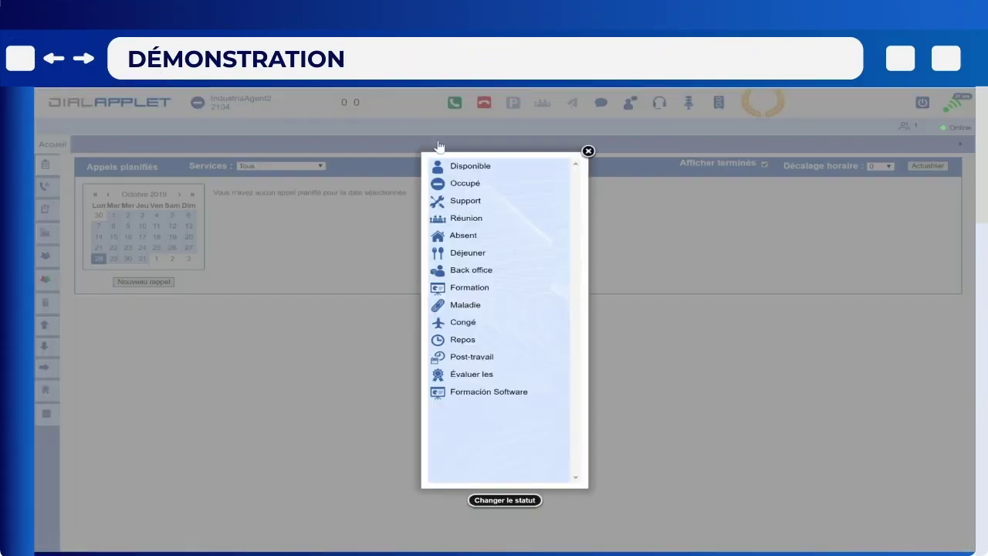
Set the agent's status to Disponible and dismiss the manual PowerDialer call notification
{"action": "left_click", "coordinate": [460, 165]}
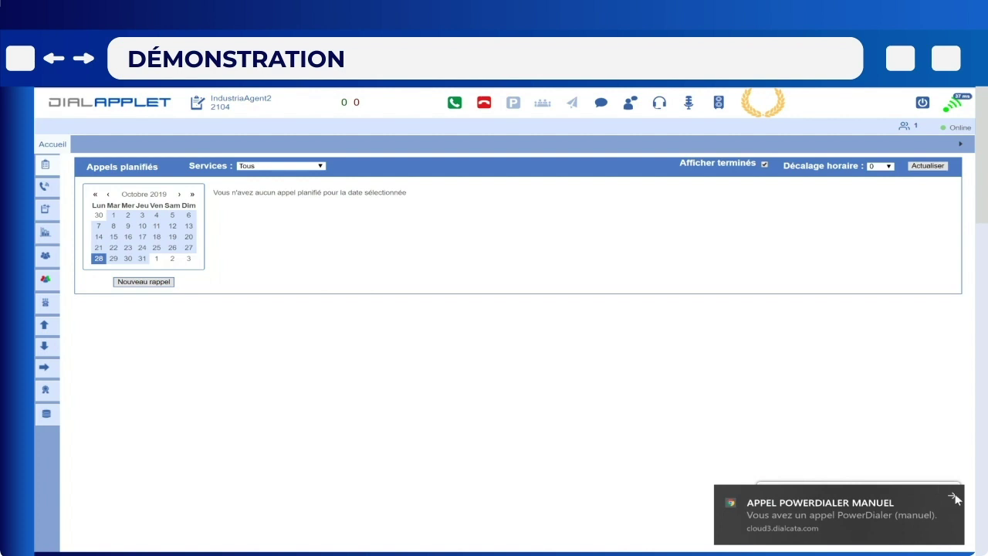
{"action": "left_click", "coordinate": [956, 499]}
Preview the pending Ennova contact's information and insertion history, and place the call
{"action": "left_click", "coordinate": [815, 528]}
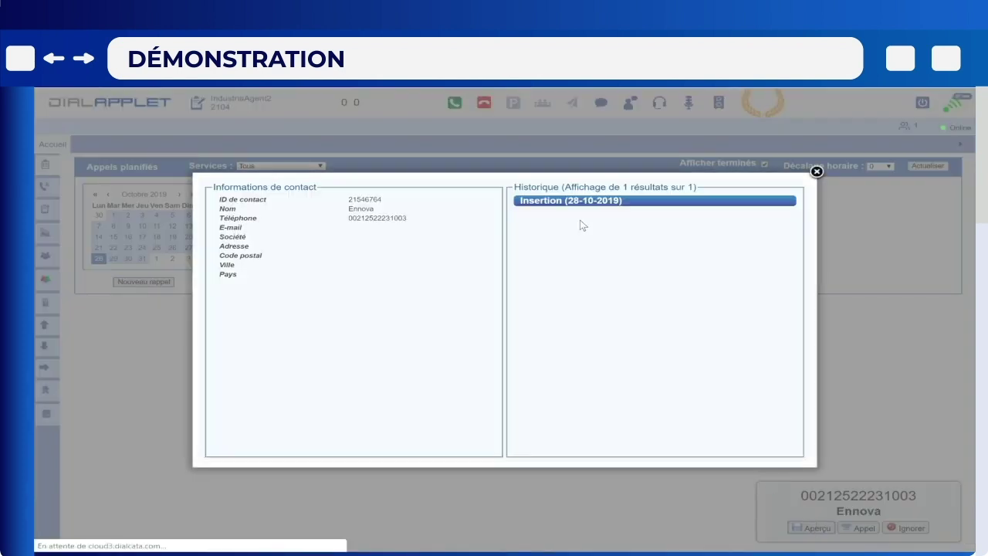
{"action": "left_click", "coordinate": [585, 202]}
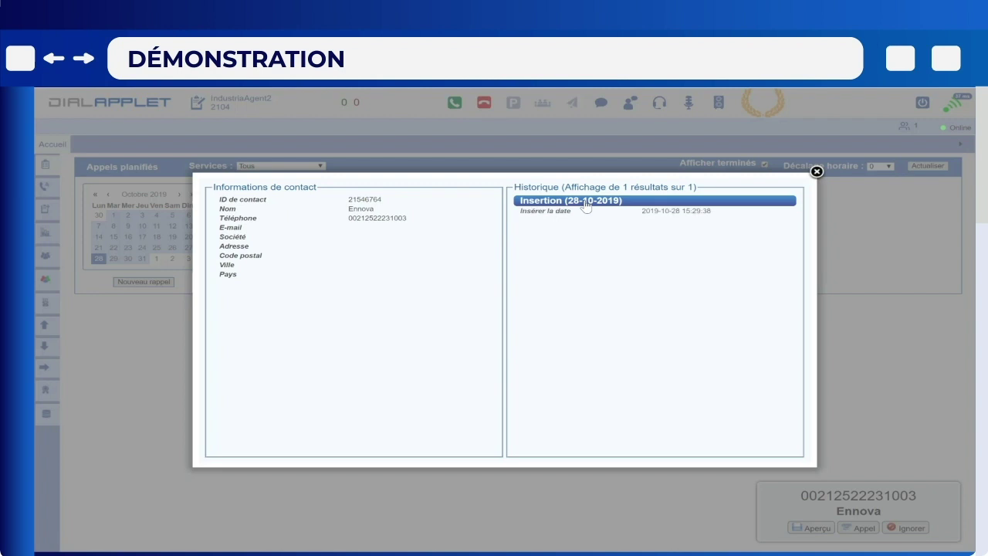
{"action": "left_click", "coordinate": [816, 173]}
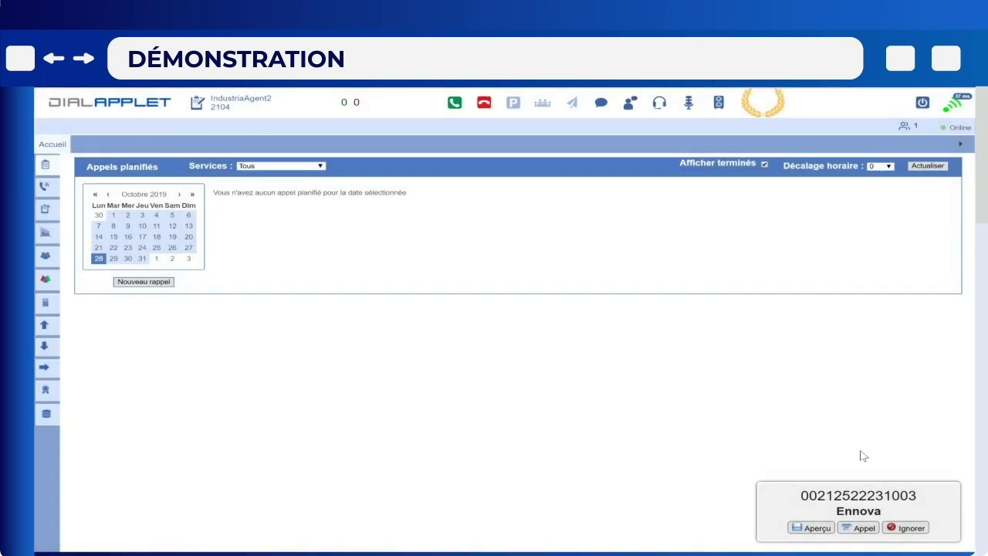
{"action": "left_click", "coordinate": [861, 529]}
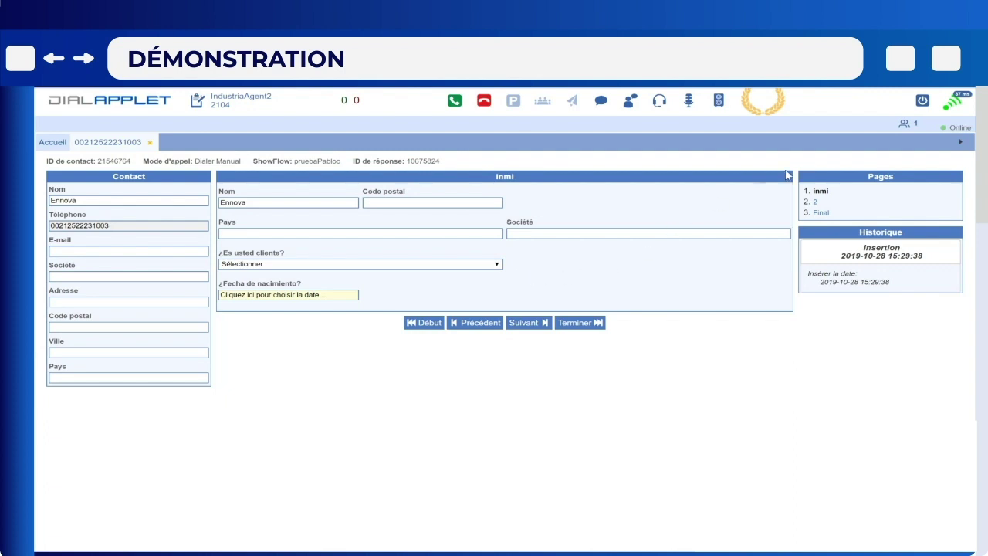
Display the call analysis for the Atención al Cliente service and all groups on 2019-10-28
{"action": "left_click", "coordinate": [961, 142]}
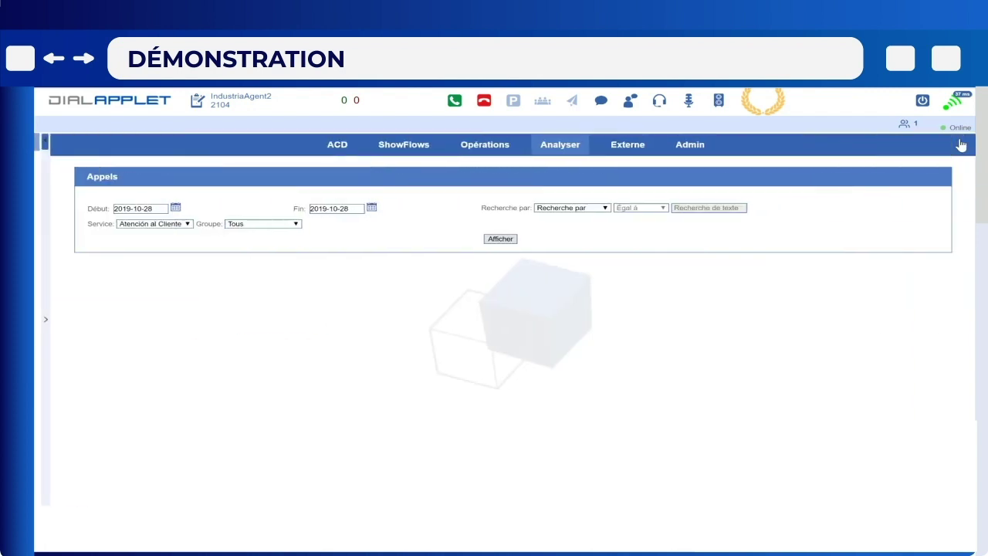
{"action": "left_click", "coordinate": [173, 225]}
{"action": "left_click", "coordinate": [146, 316]}
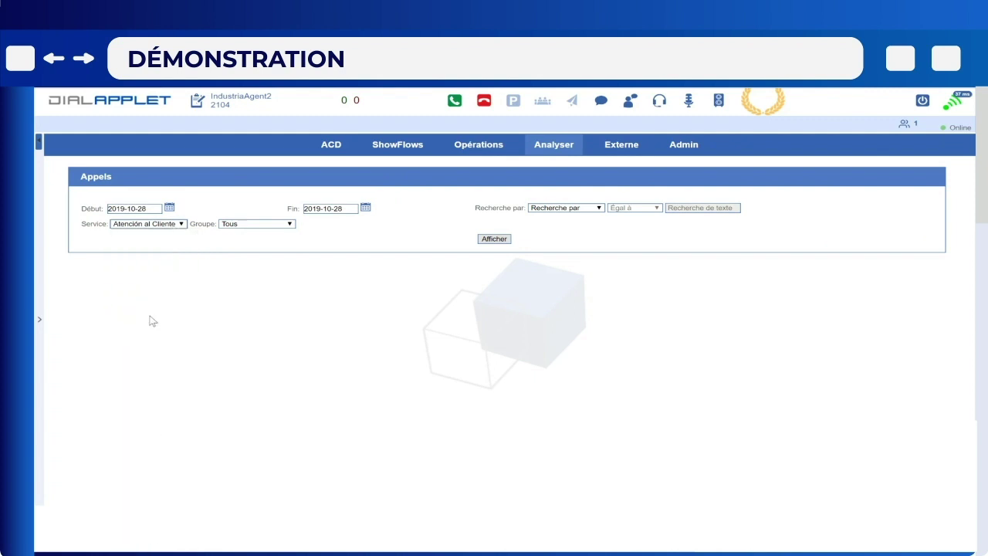
{"action": "left_click", "coordinate": [494, 240]}
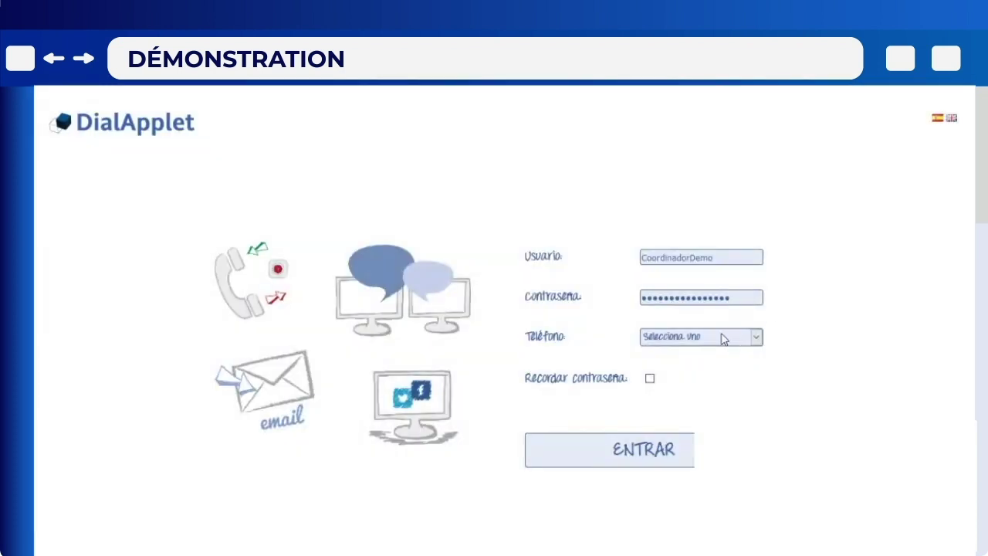
Log in with the coordinator account without selecting a telephone, and display the database status of the 2_LINEAS service
{"action": "left_click", "coordinate": [723, 338]}
{"action": "left_click", "coordinate": [714, 388]}
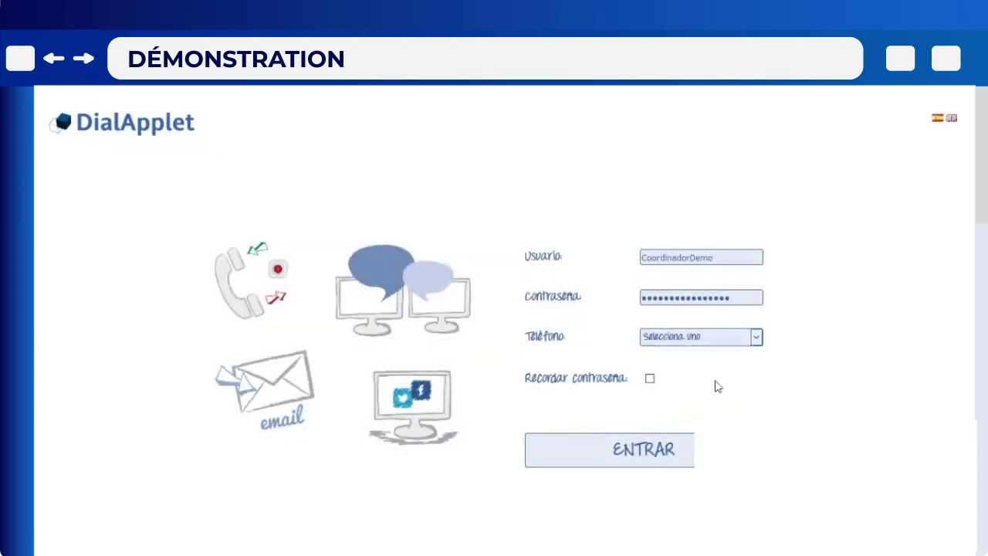
{"action": "left_click", "coordinate": [665, 454]}
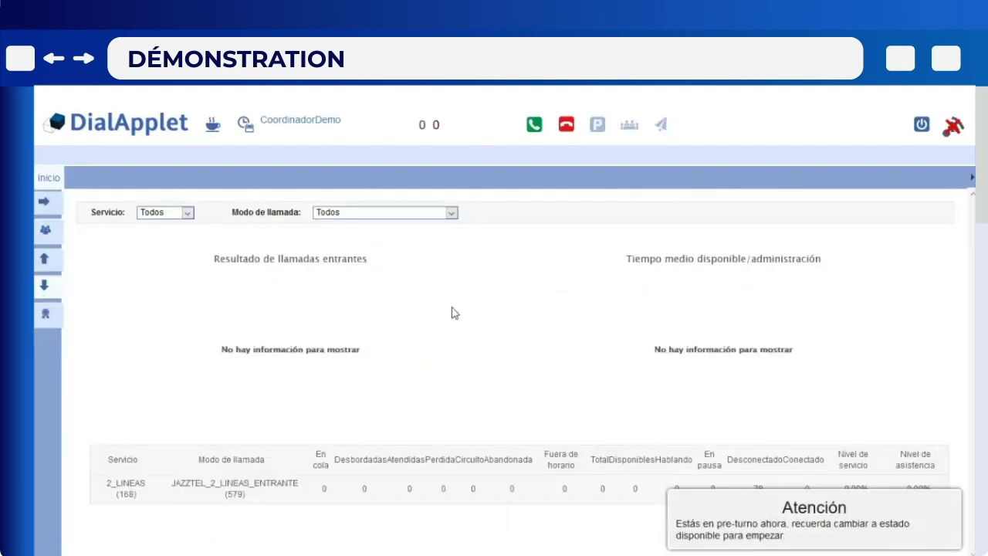
{"action": "left_click", "coordinate": [44, 200]}
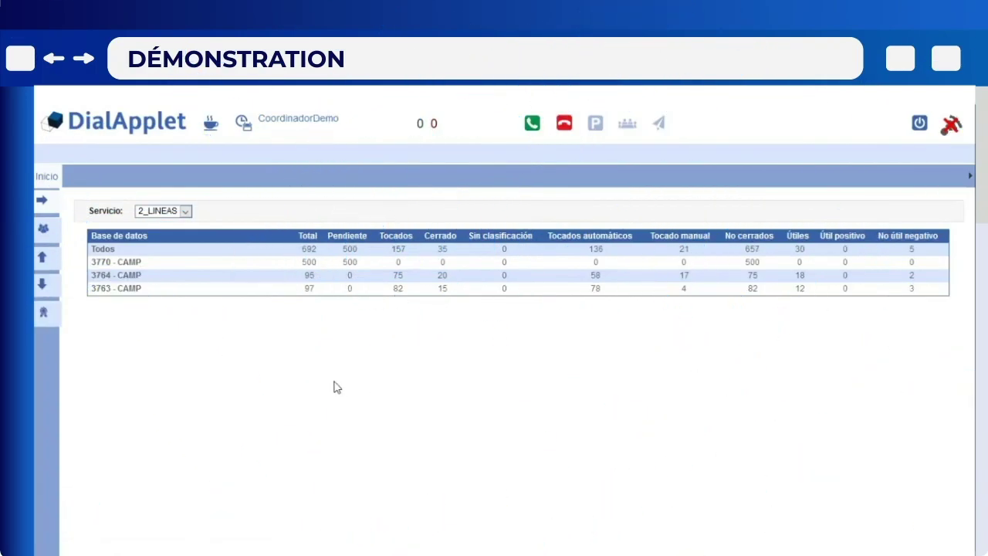
Show the live agent monitor with its extra sorting and filter options, and choose Intrusión en llamada for an agent's active call
{"action": "left_click", "coordinate": [43, 232]}
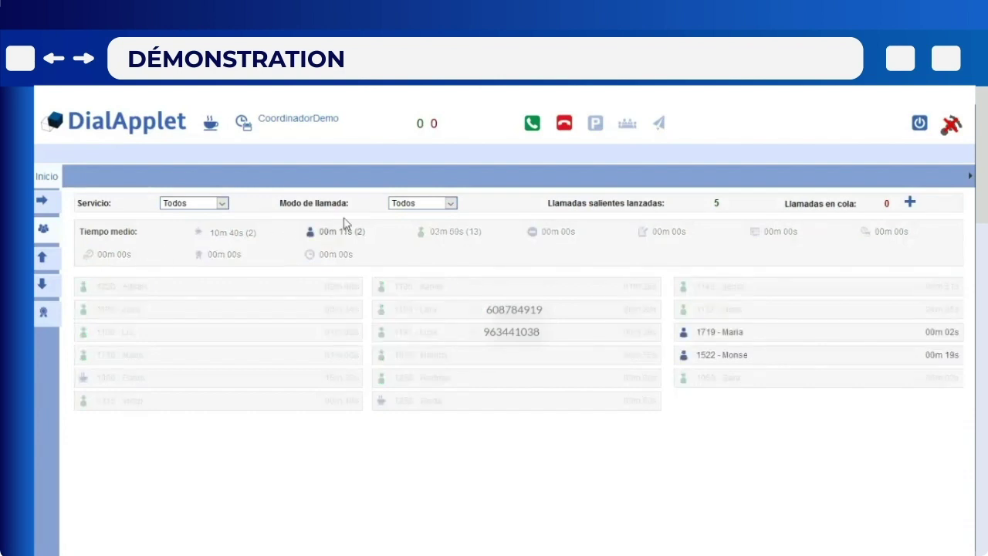
{"action": "left_click", "coordinate": [911, 203]}
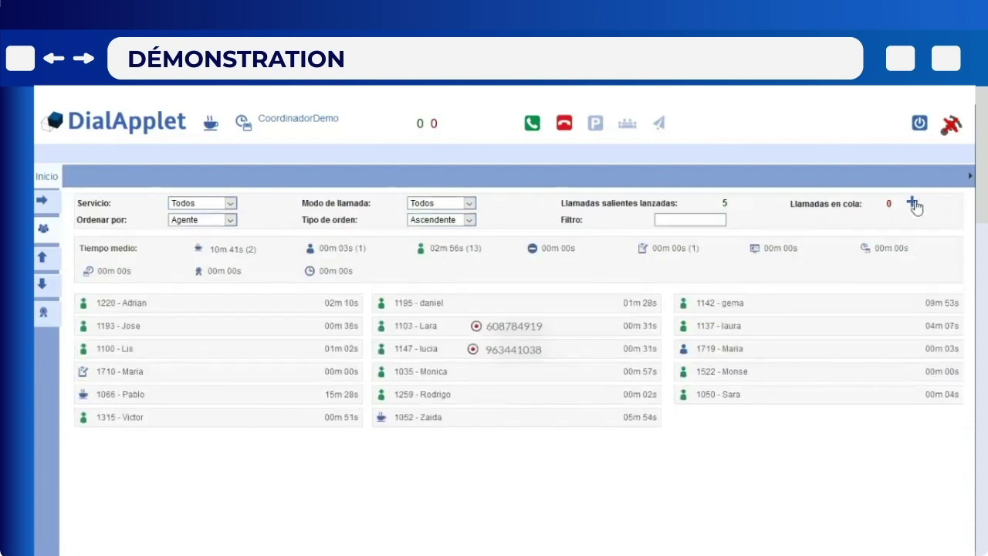
{"action": "left_click", "coordinate": [220, 224]}
{"action": "left_click", "coordinate": [224, 220]}
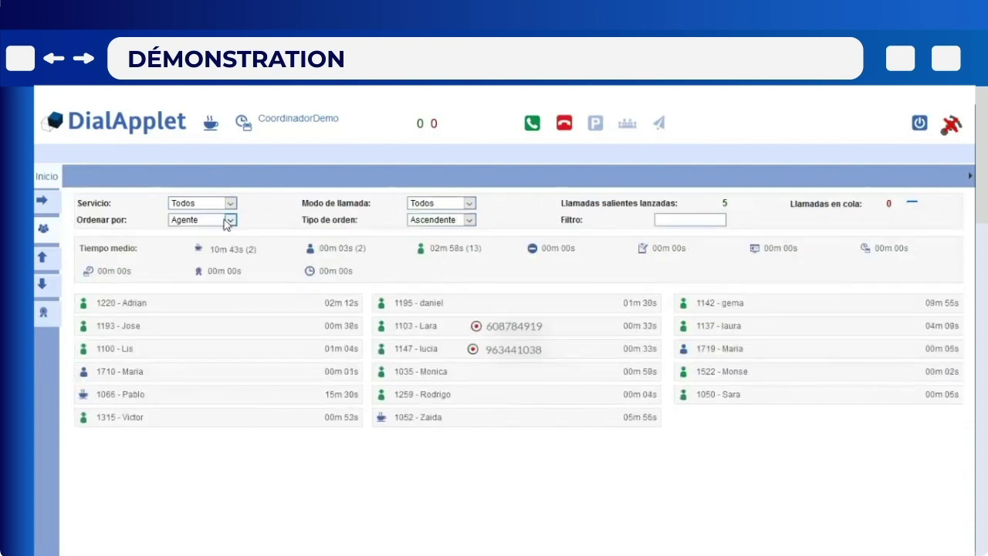
{"action": "right_click", "coordinate": [515, 350]}
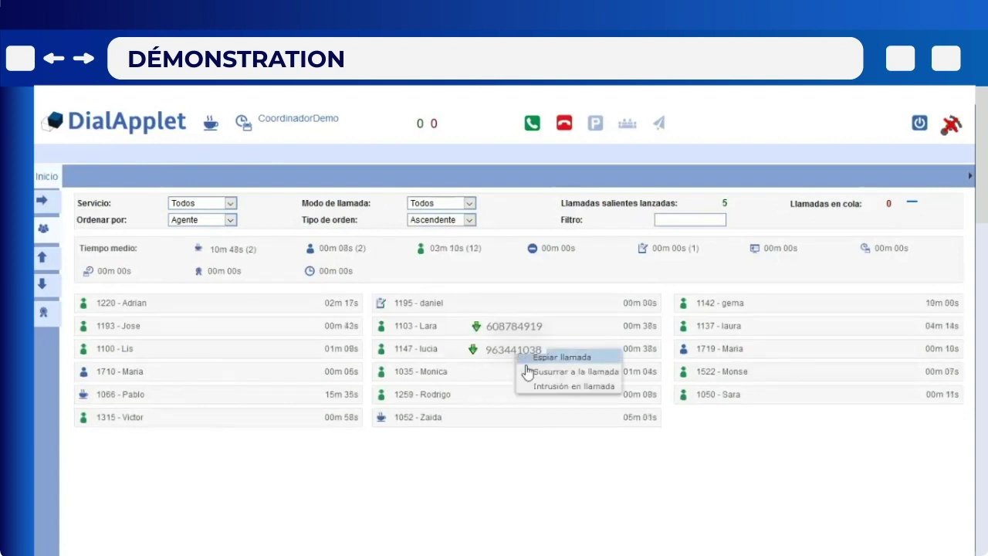
{"action": "left_click", "coordinate": [528, 388]}
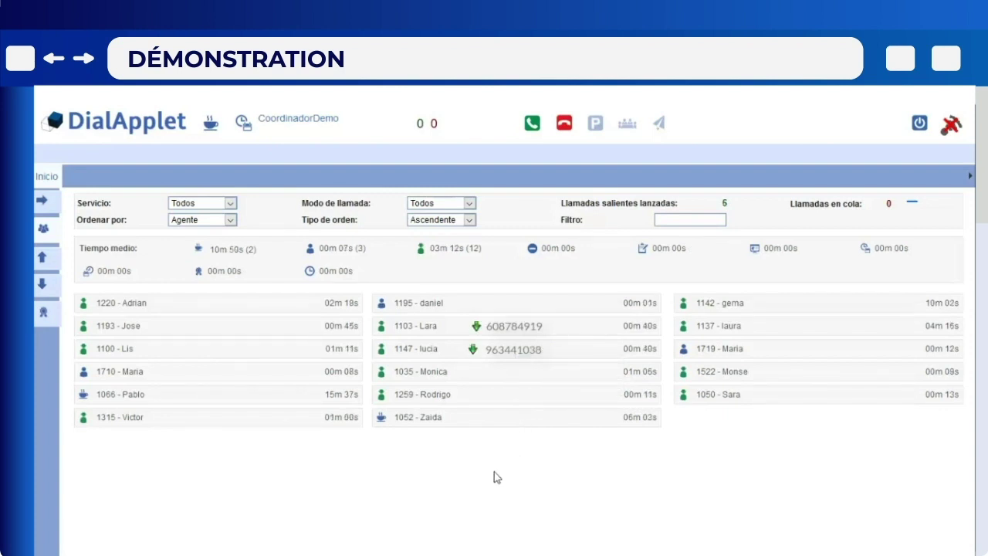
Examine the real-time outgoing call charts for all services and call modes, and switch to the incoming call monitor
{"action": "left_click", "coordinate": [41, 257]}
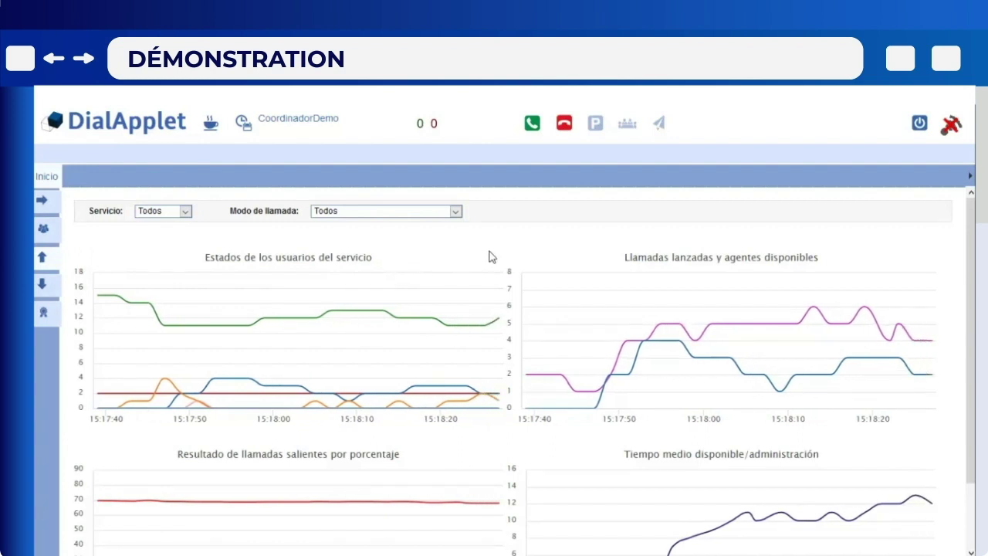
{"action": "scroll", "coordinate": [489, 260], "scroll_direction": "down", "scroll_amount": 1}
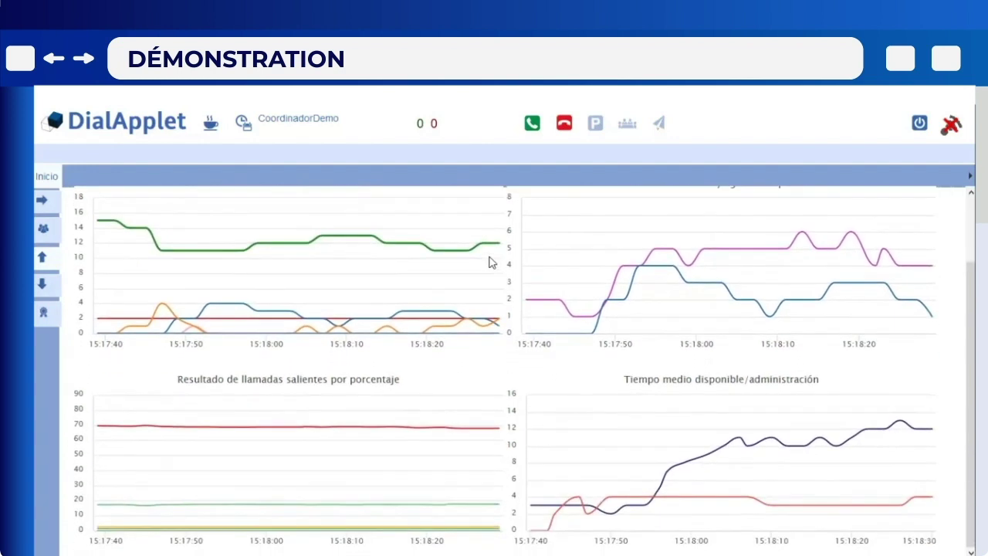
{"action": "scroll", "coordinate": [494, 371], "scroll_direction": "up", "scroll_amount": 1}
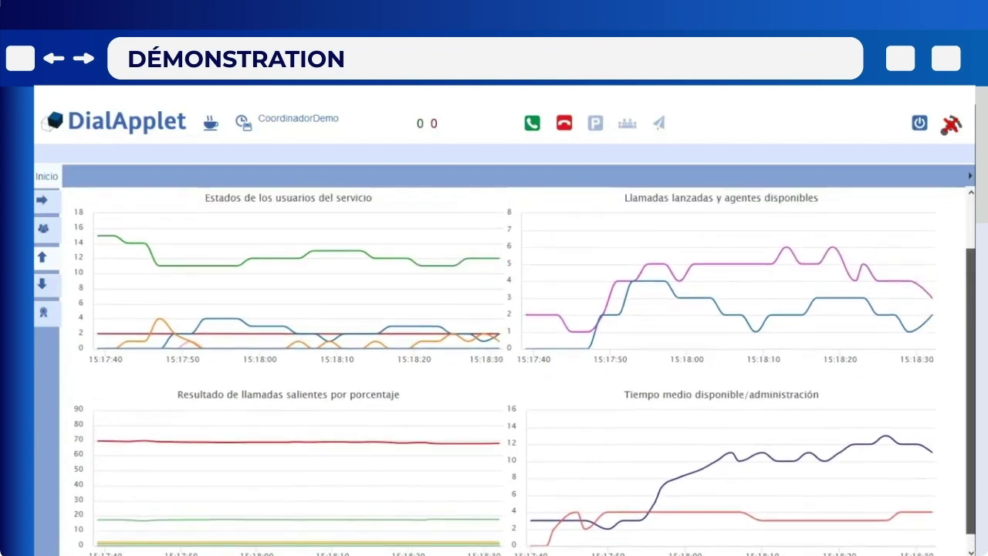
{"action": "scroll", "coordinate": [525, 371], "scroll_direction": "up", "scroll_amount": 1}
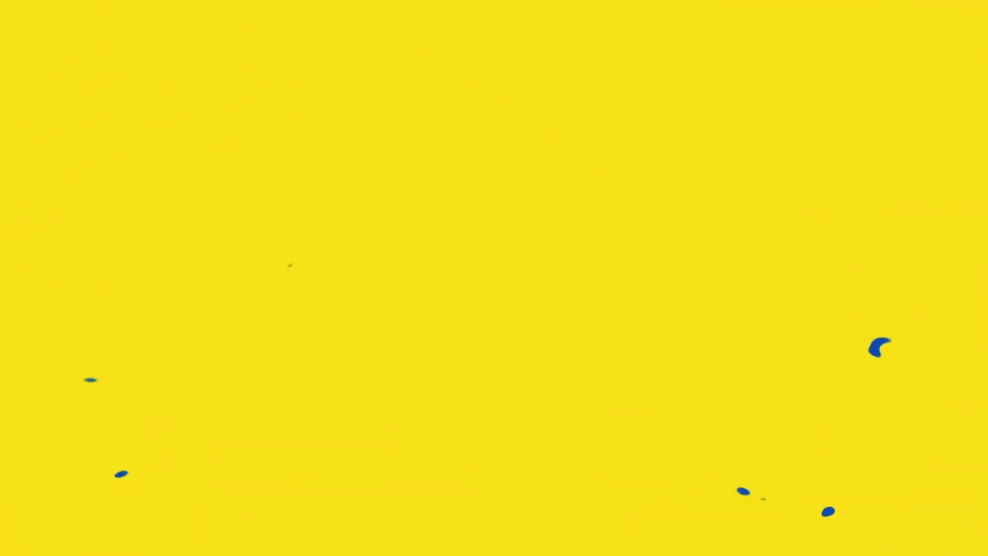
{"action": "scroll", "coordinate": [414, 440], "scroll_direction": "down", "scroll_amount": 1}
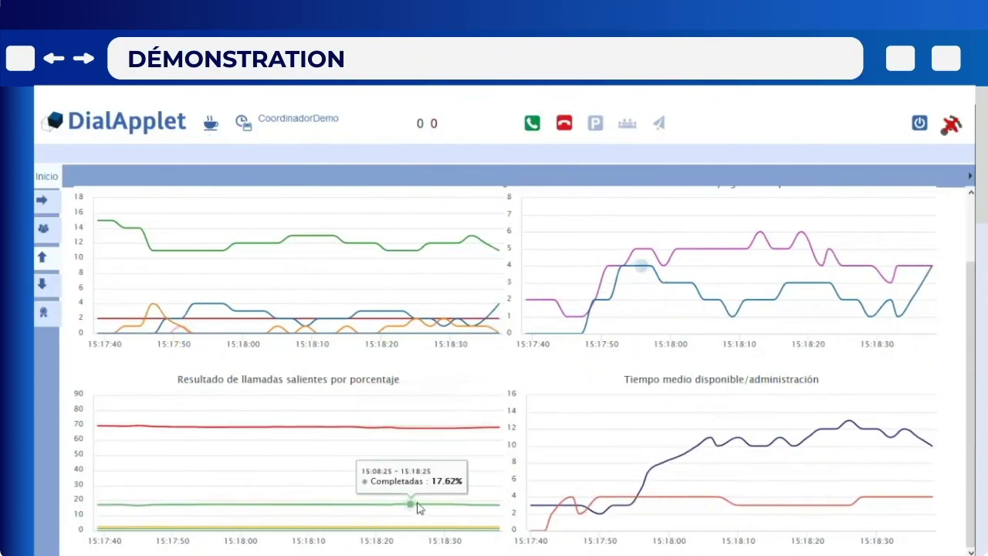
{"action": "scroll", "coordinate": [529, 496], "scroll_direction": "up", "scroll_amount": 2}
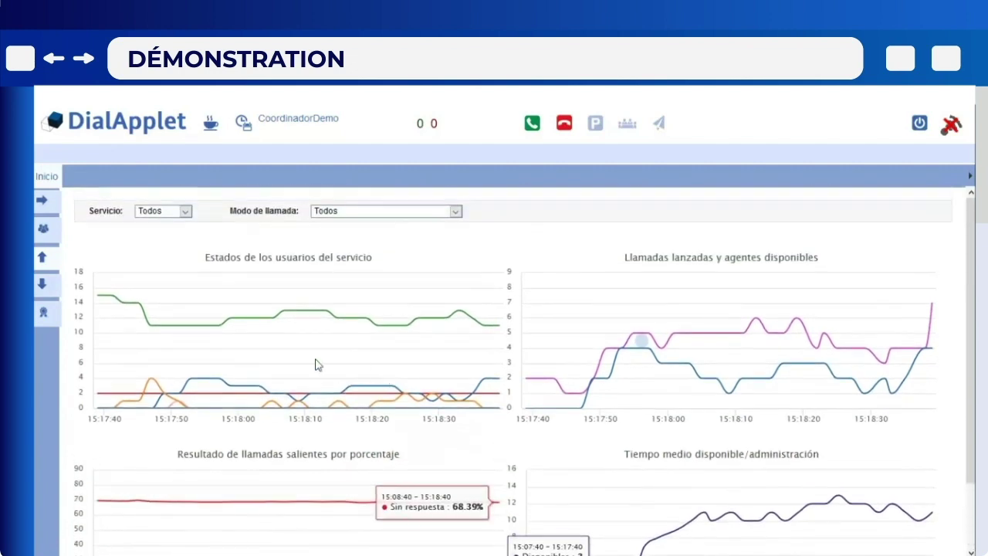
{"action": "left_click", "coordinate": [43, 288]}
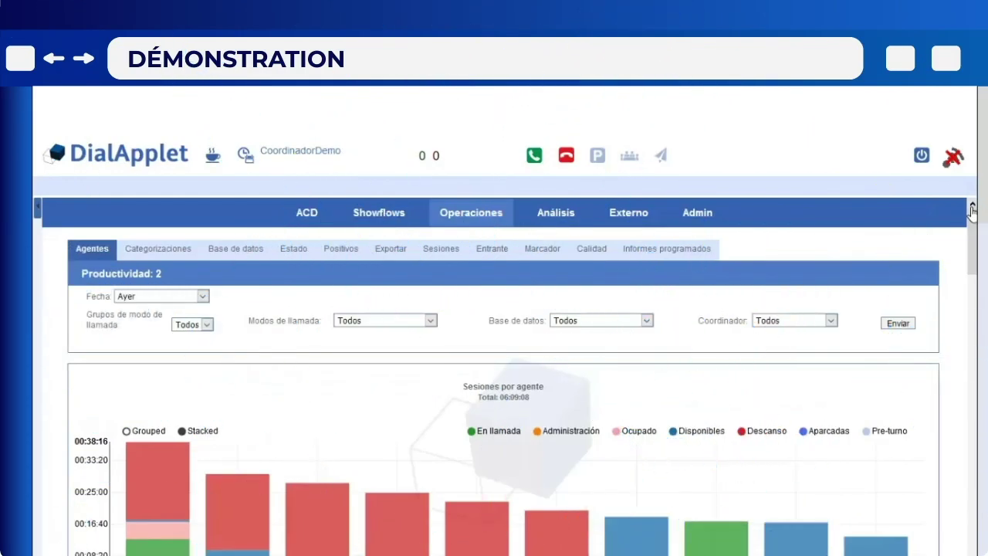
Examine yesterday's Agentes productivity charts and the Categorizaciones report on contact status and subtypologies
{"action": "left_click_drag", "start_coordinate": [971, 215], "coordinate": [972, 329]}
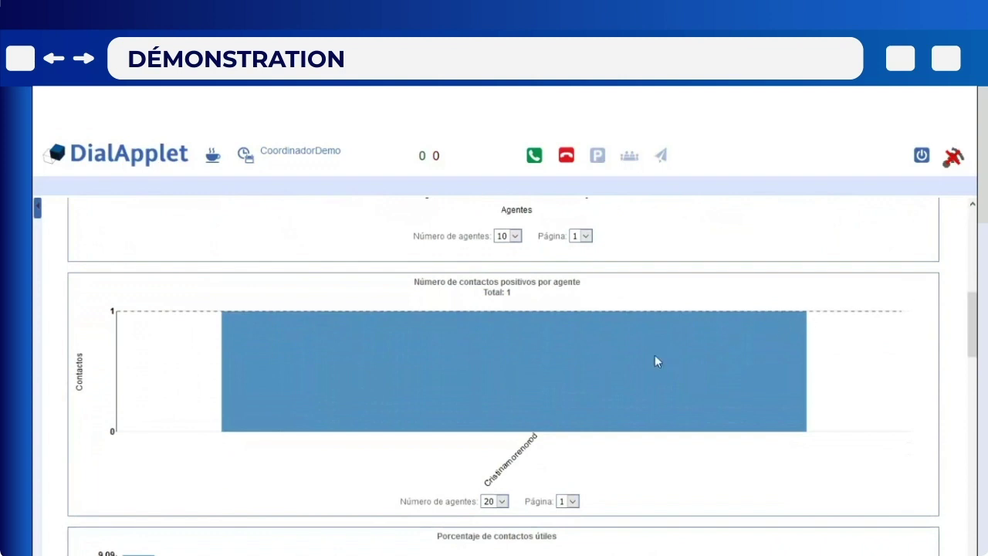
{"action": "left_click", "coordinate": [600, 366]}
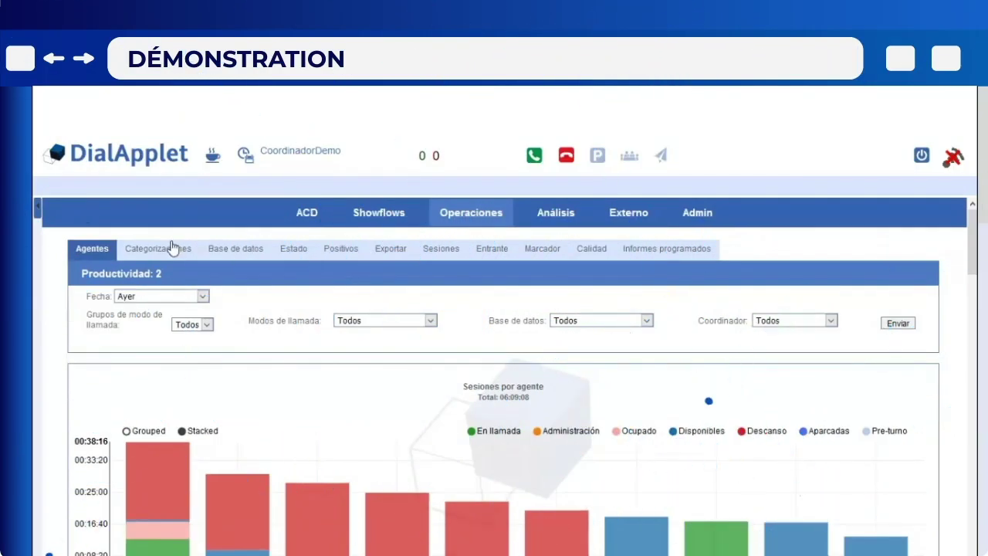
{"action": "left_click", "coordinate": [173, 248]}
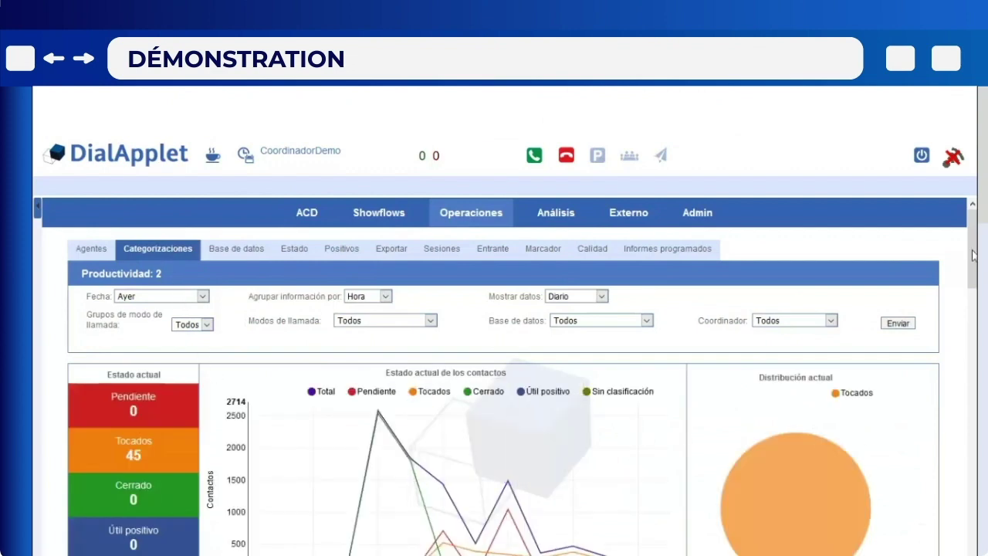
{"action": "scroll", "coordinate": [973, 256], "scroll_direction": "down", "scroll_amount": 4}
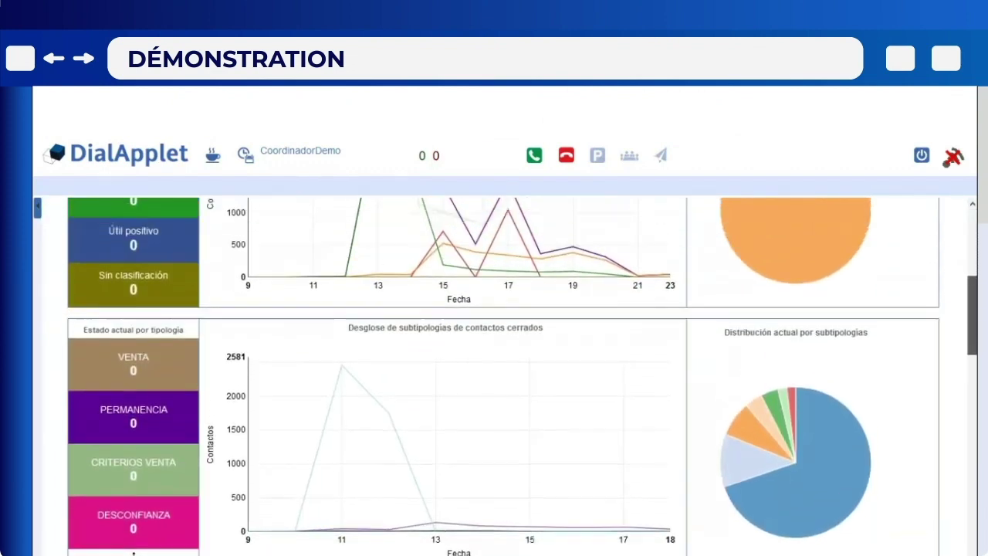
{"action": "scroll", "coordinate": [972, 255], "scroll_direction": "up", "scroll_amount": 4}
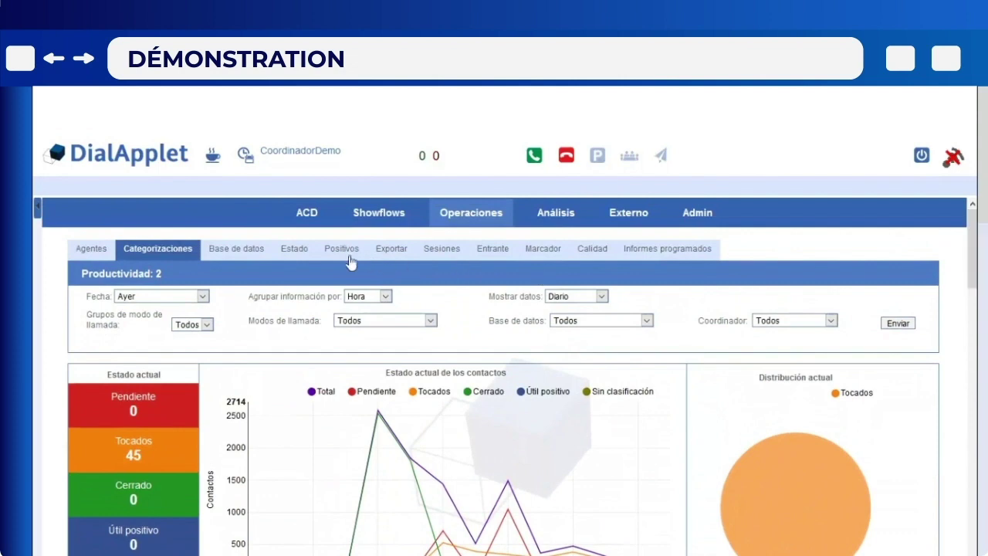
Examine yesterday's Base de datos breakdown of contact evolution by hour and the Entrante report on incoming calls
{"action": "left_click", "coordinate": [247, 253]}
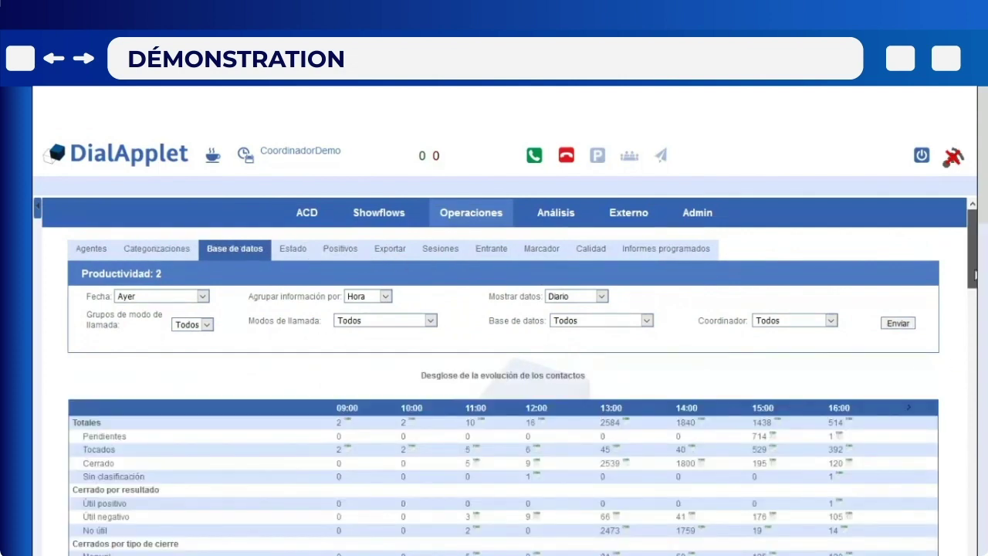
{"action": "scroll", "coordinate": [501, 378], "scroll_direction": "down", "scroll_amount": 1}
{"action": "scroll", "coordinate": [502, 378], "scroll_direction": "down", "scroll_amount": 3}
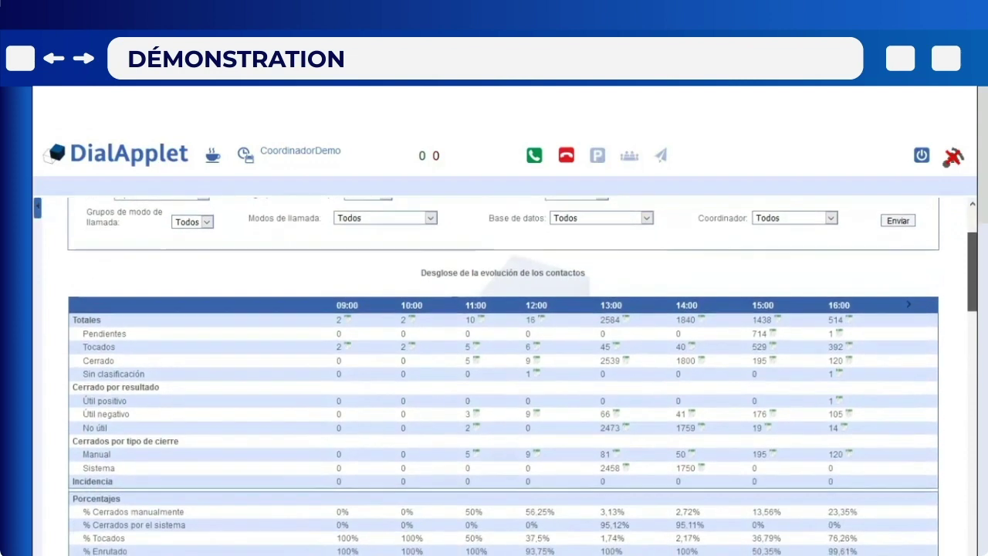
{"action": "scroll", "coordinate": [502, 378], "scroll_direction": "up", "scroll_amount": 5}
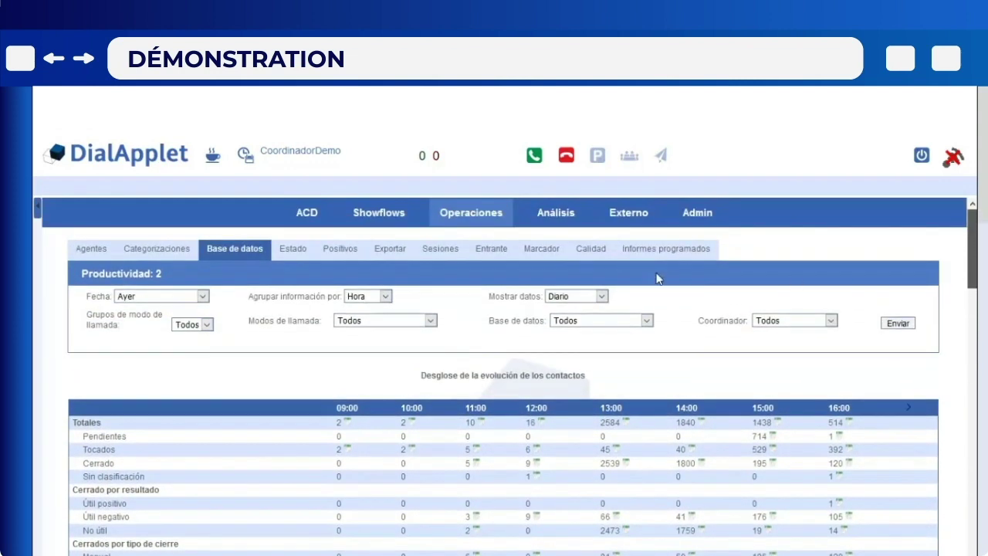
{"action": "left_click", "coordinate": [491, 249]}
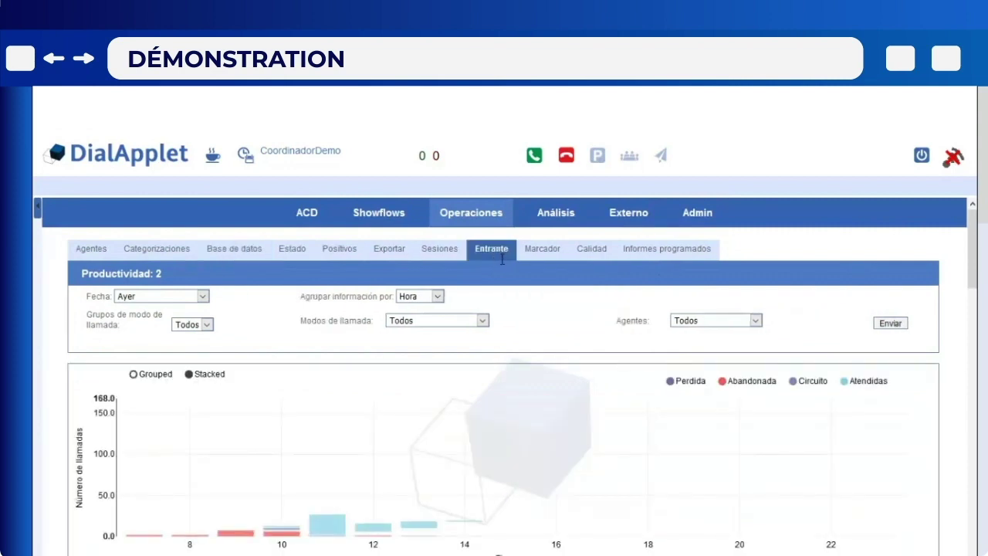
{"action": "left_click_drag", "start_coordinate": [974, 244], "coordinate": [976, 356]}
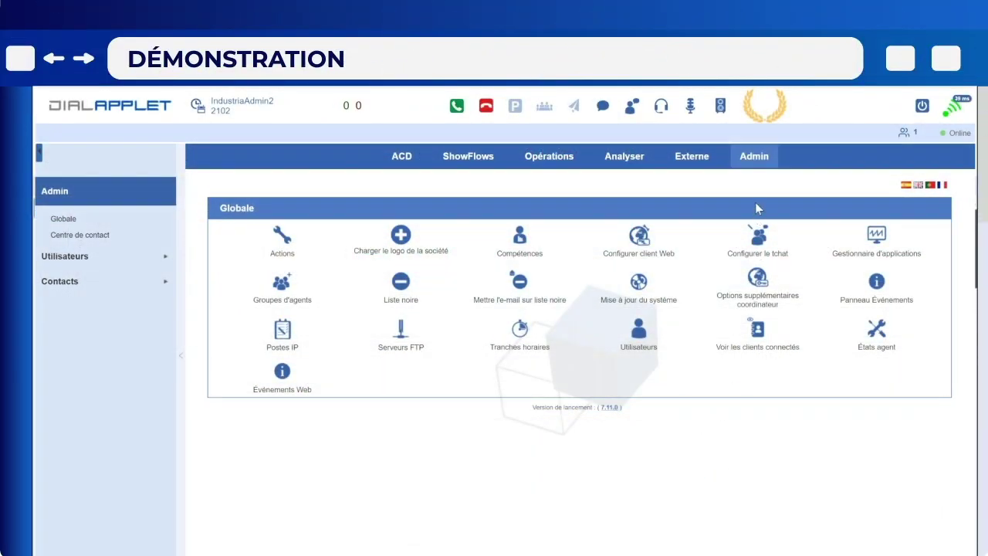
Open the user administration and review the IndustriaAdmin user's roles and skills
{"action": "left_click", "coordinate": [753, 159]}
{"action": "left_click", "coordinate": [638, 344]}
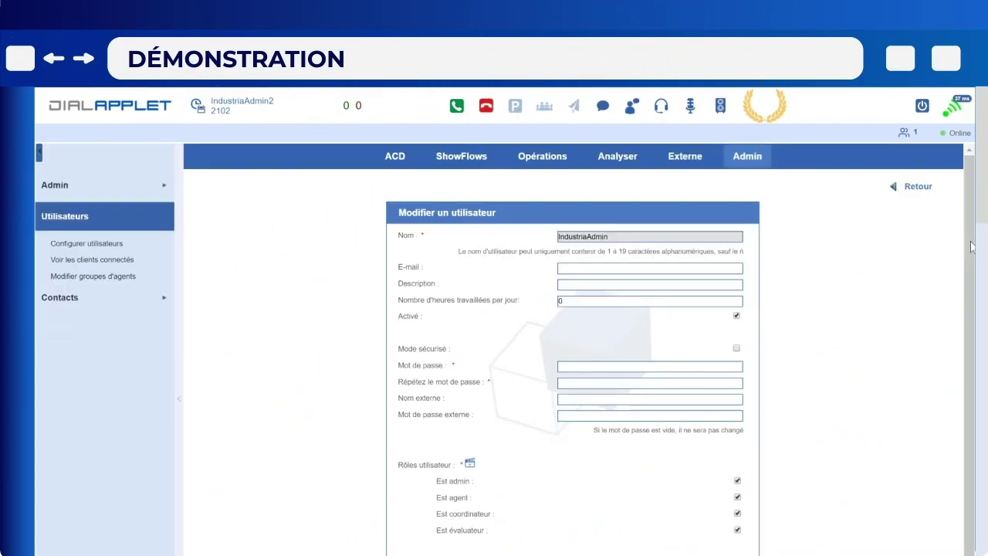
{"action": "scroll", "coordinate": [793, 366], "scroll_direction": "down", "scroll_amount": 3}
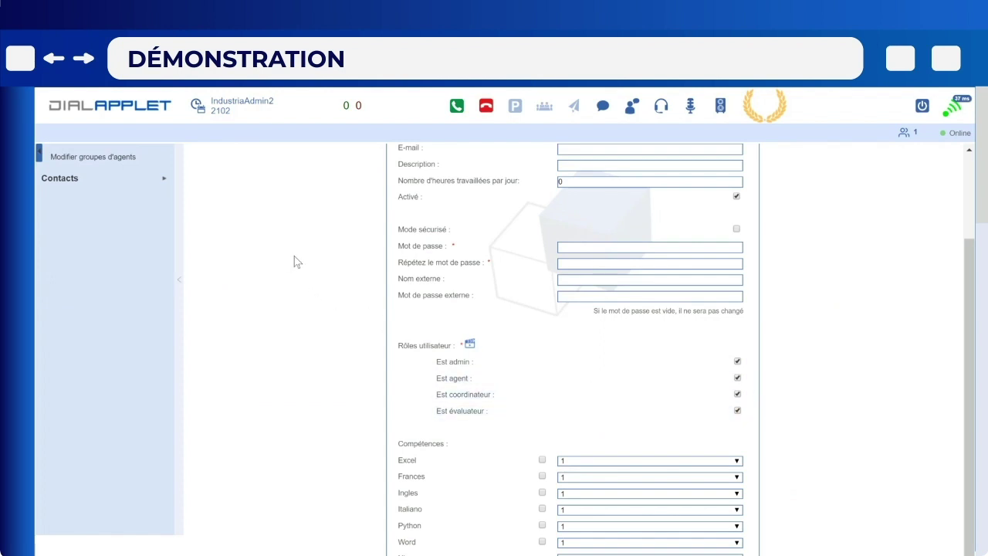
View the storage management overview from the home area, and open the Opérations list of services
{"action": "left_click", "coordinate": [40, 153]}
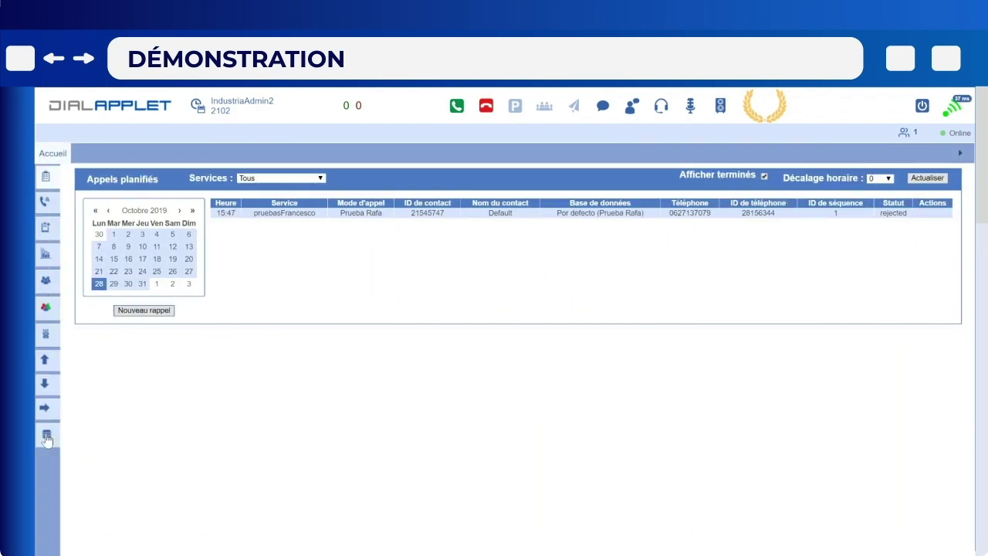
{"action": "left_click", "coordinate": [46, 437]}
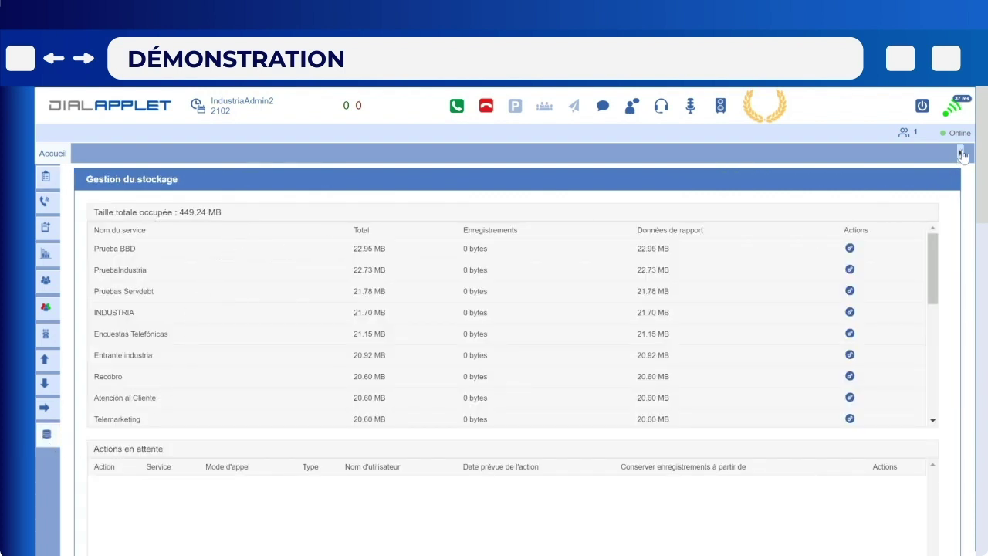
{"action": "left_click", "coordinate": [961, 156]}
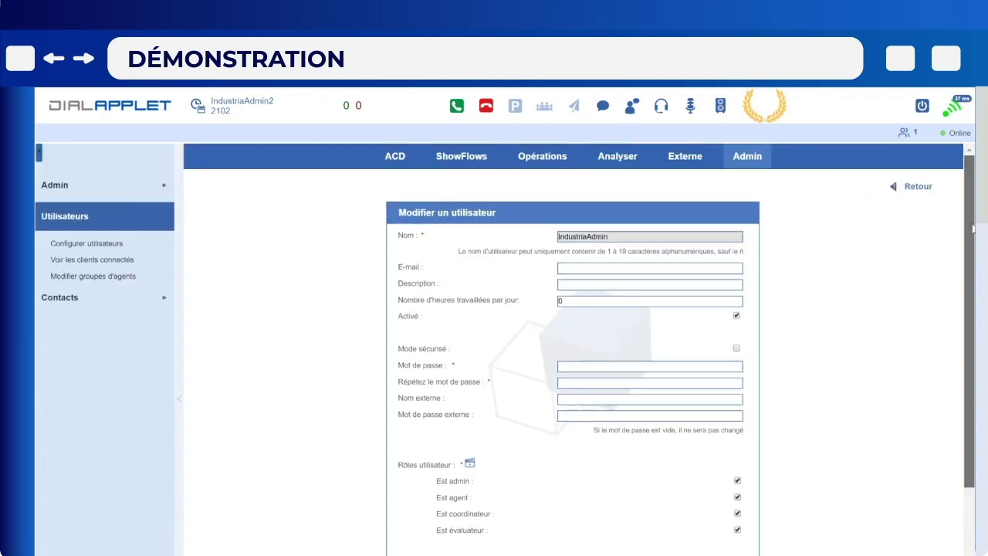
{"action": "left_click", "coordinate": [543, 159]}
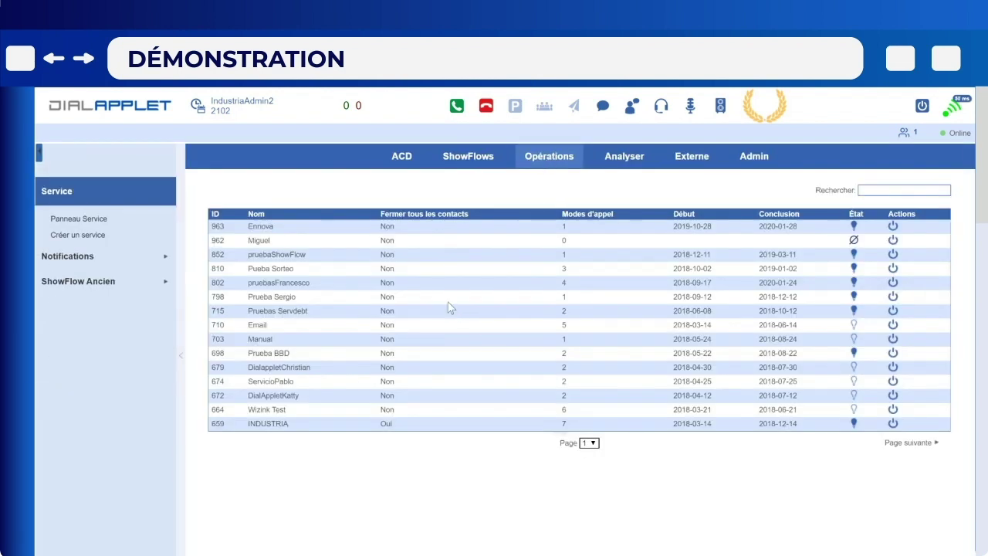
View the ACD outgoing routings list and the incoming routing editor, and return to the ACD overview
{"action": "left_click", "coordinate": [403, 160]}
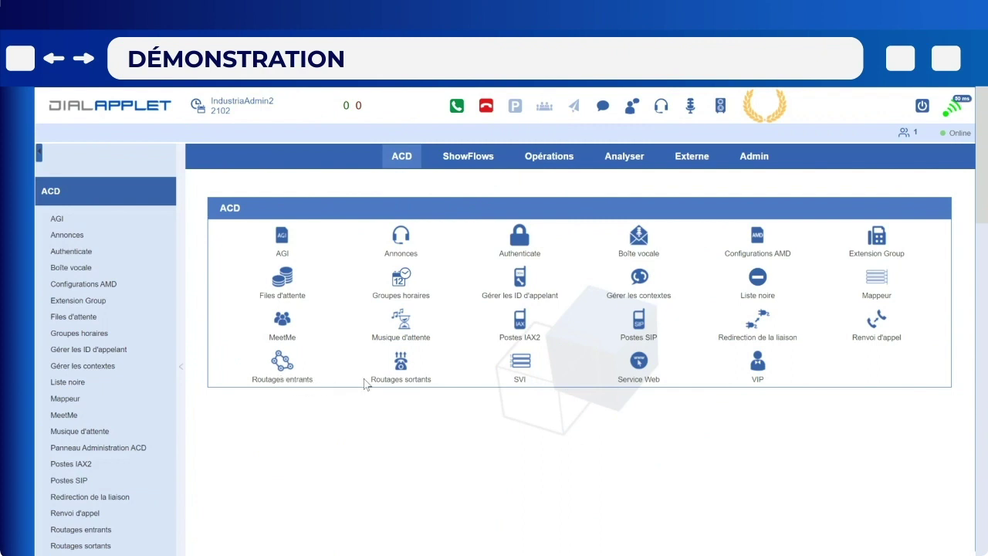
{"action": "left_click", "coordinate": [401, 369]}
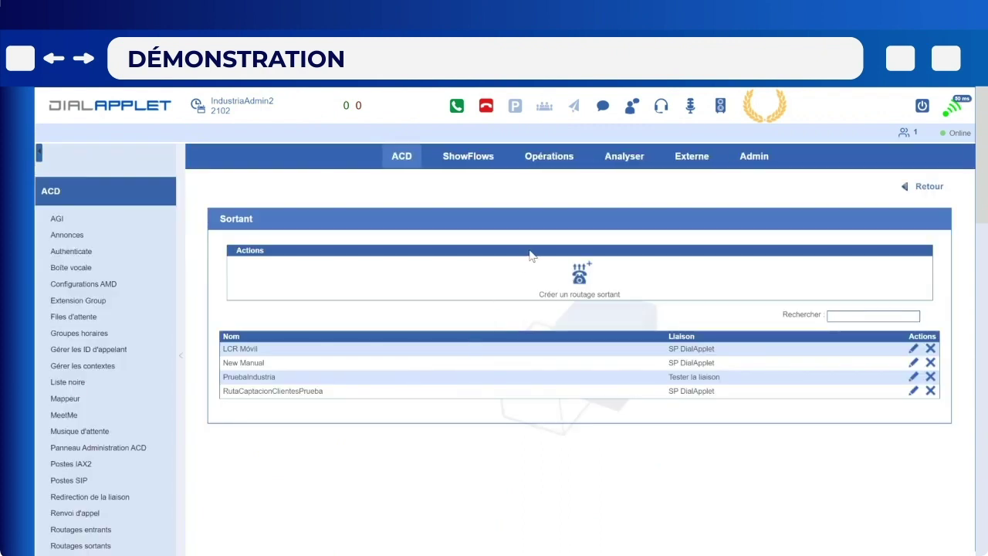
{"action": "left_click", "coordinate": [402, 163]}
{"action": "left_click", "coordinate": [285, 376]}
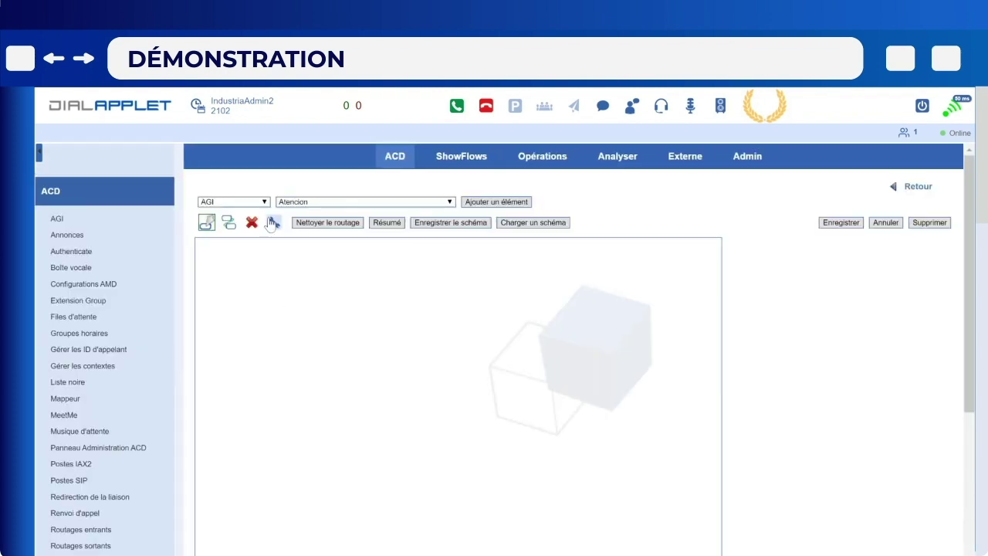
{"action": "left_click", "coordinate": [397, 160]}
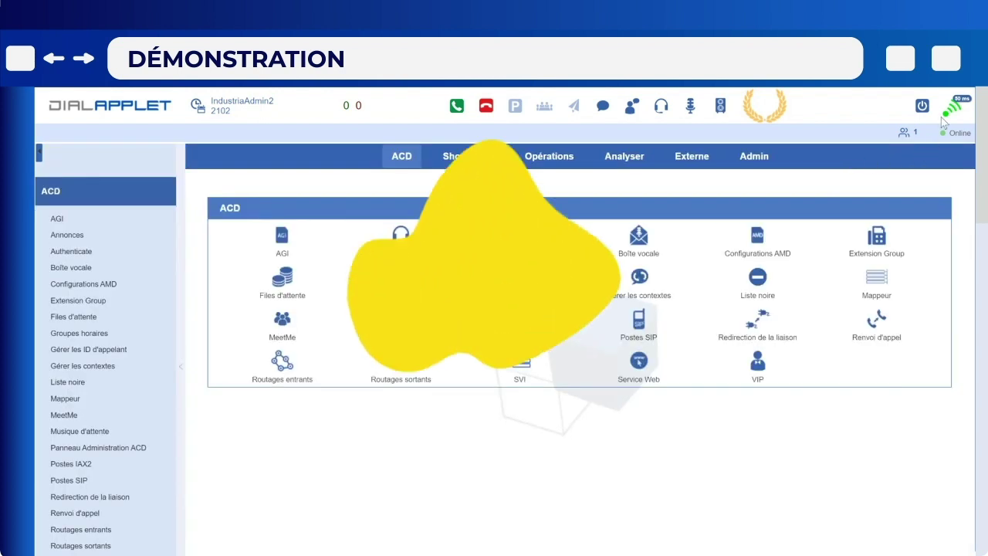